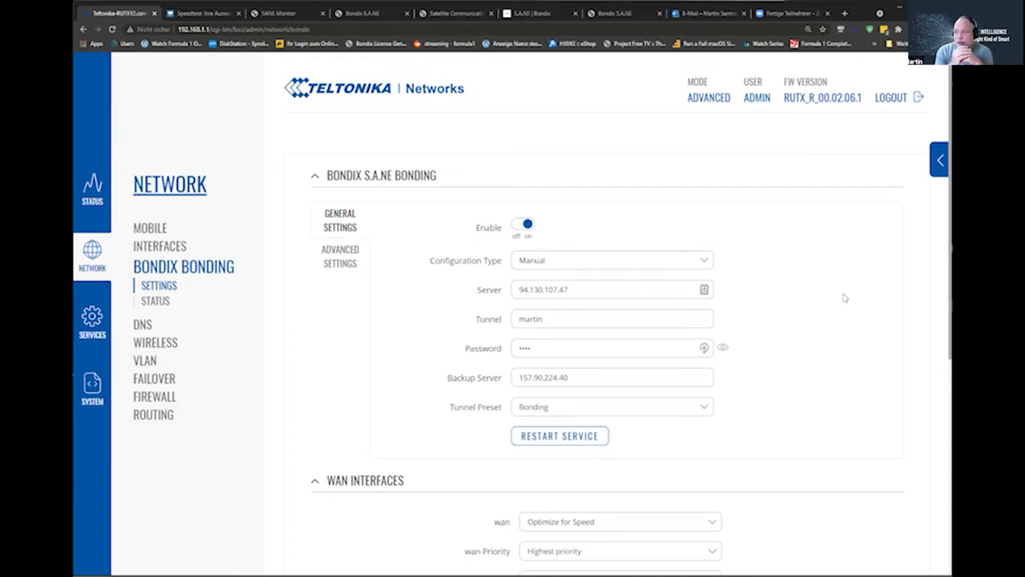
Open the router's Bondix Bonding settings under Network and highlight the Server address in the general settings.
click(92, 253)
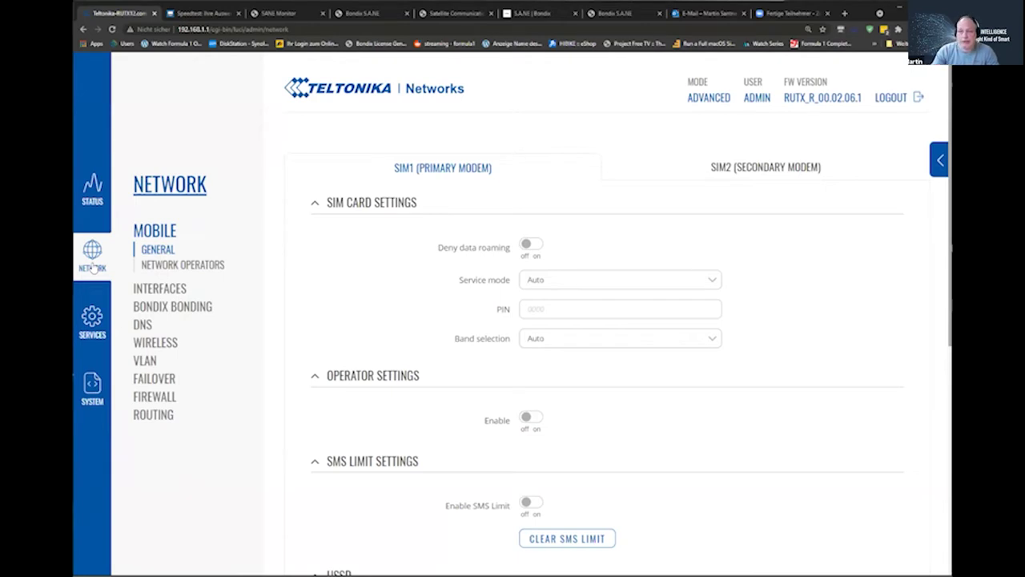
click(163, 307)
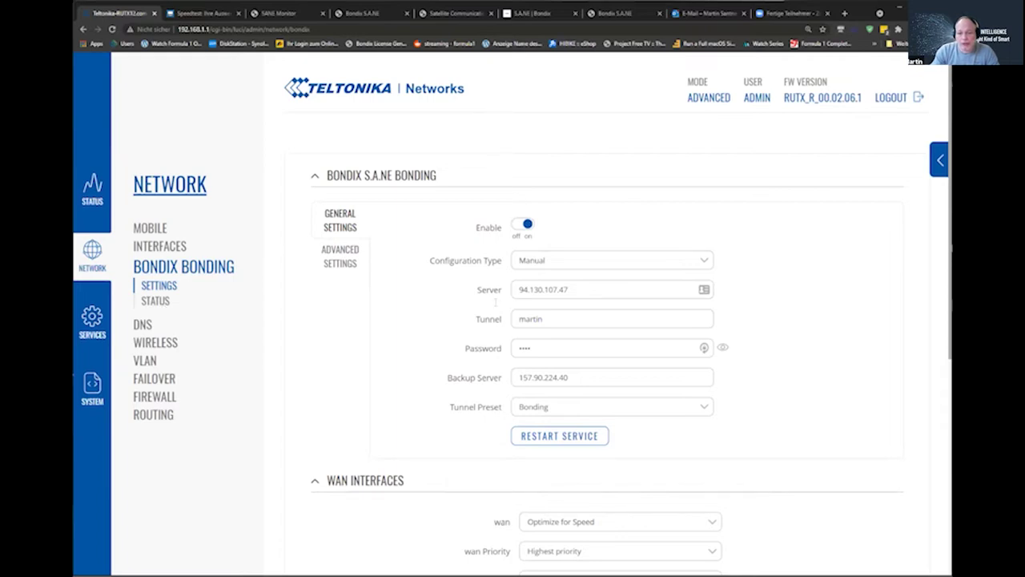
drag(572, 290, 519, 291)
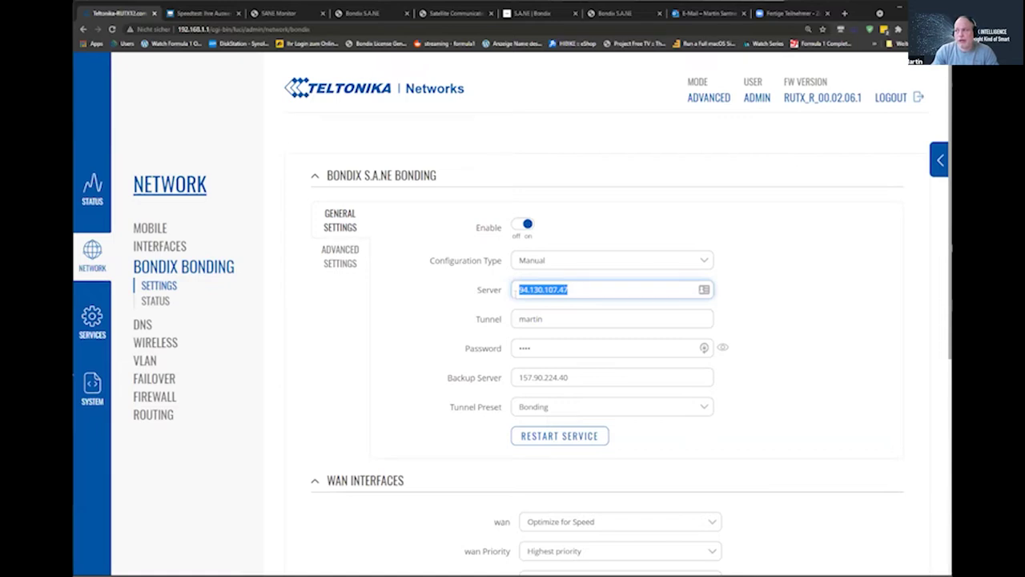
click(589, 288)
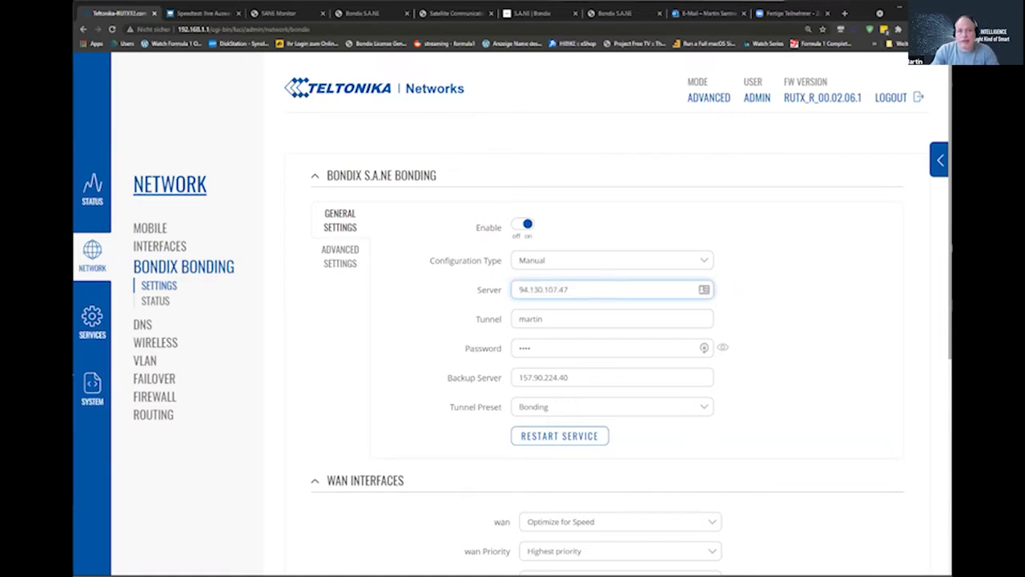
Switch to the wieistmeineip.de site, open its home page with the public IP address and translate it into English.
click(208, 13)
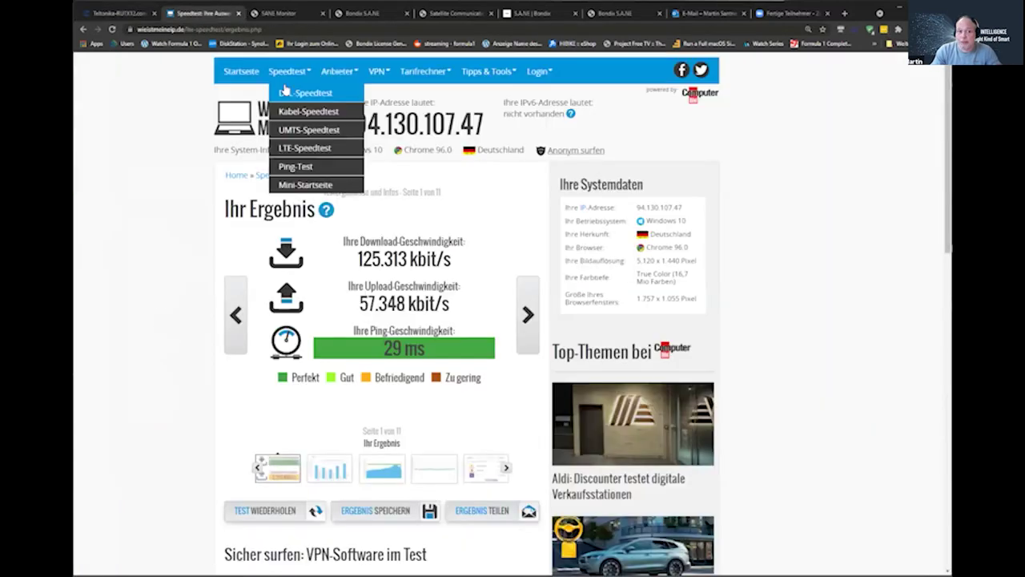
click(241, 72)
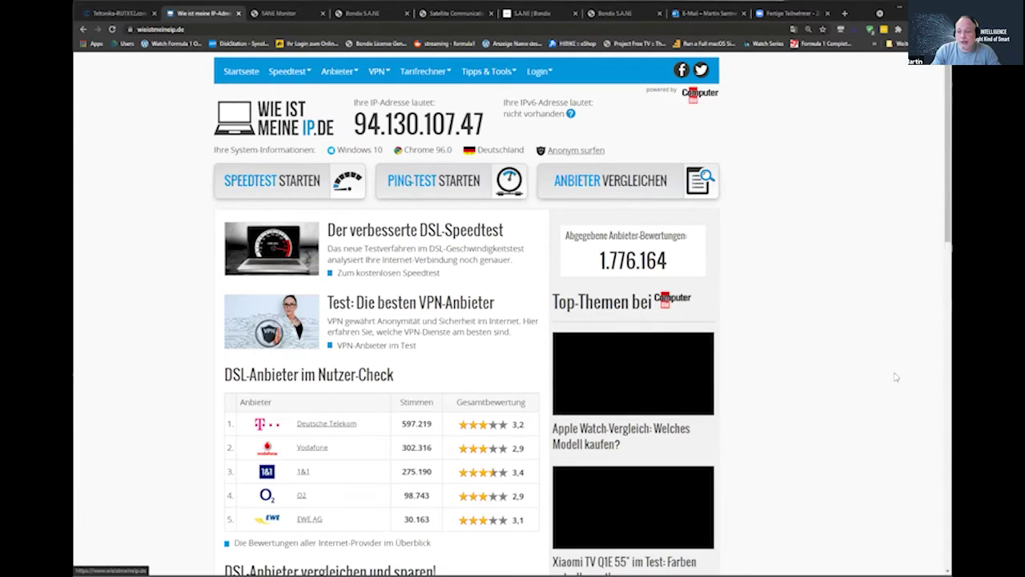
right_click(856, 287)
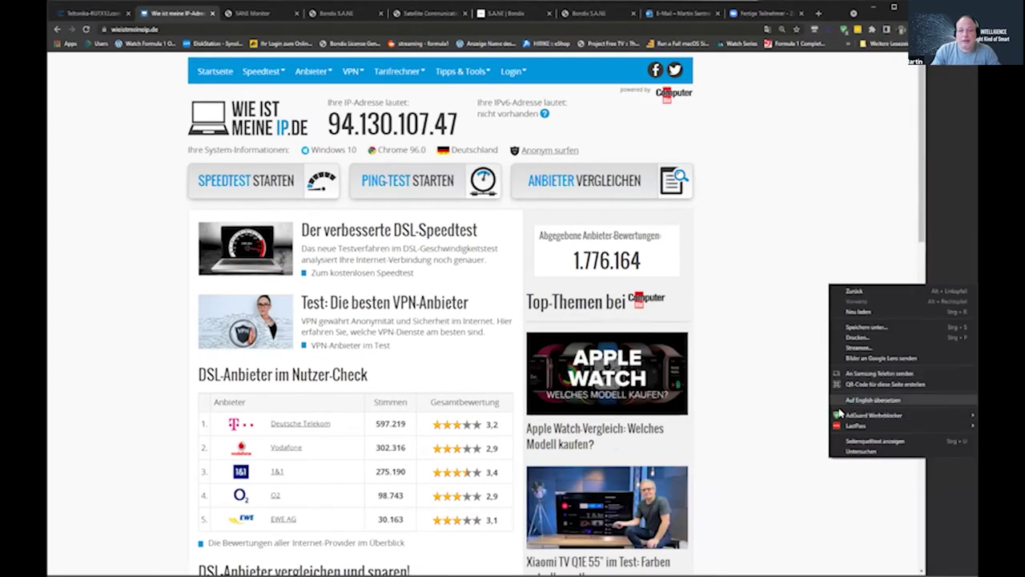
click(866, 401)
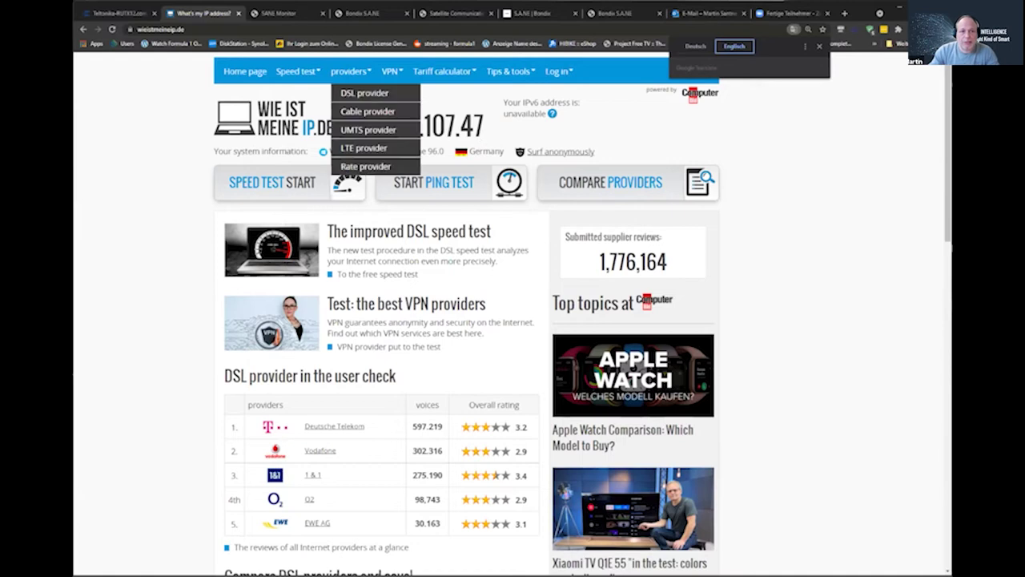
Return to the Teltonika router page and examine the connection details of each interface in the Bondix Bonding status.
click(112, 14)
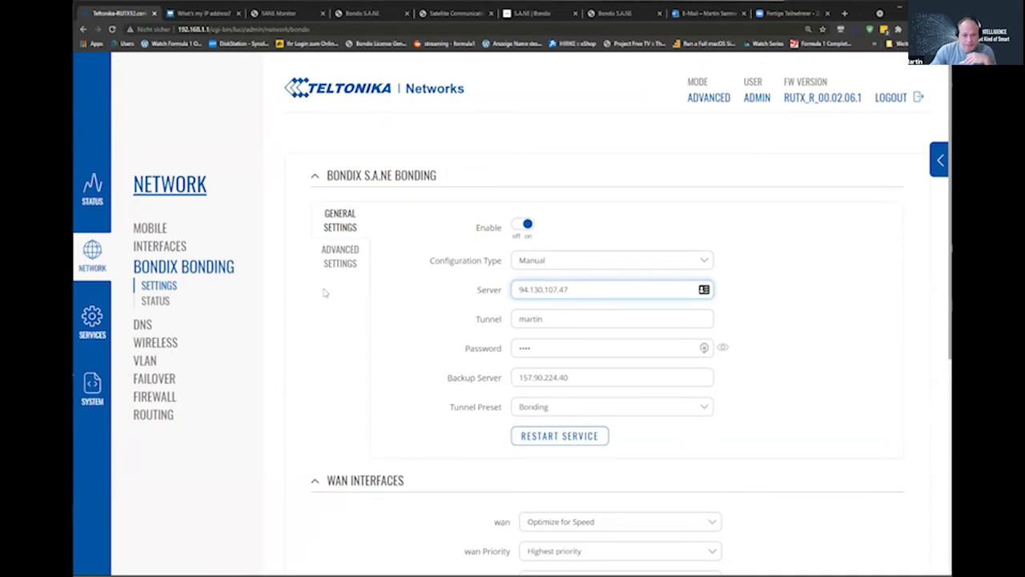
scroll(284, 318, down, 2)
scroll(256, 288, up, 1)
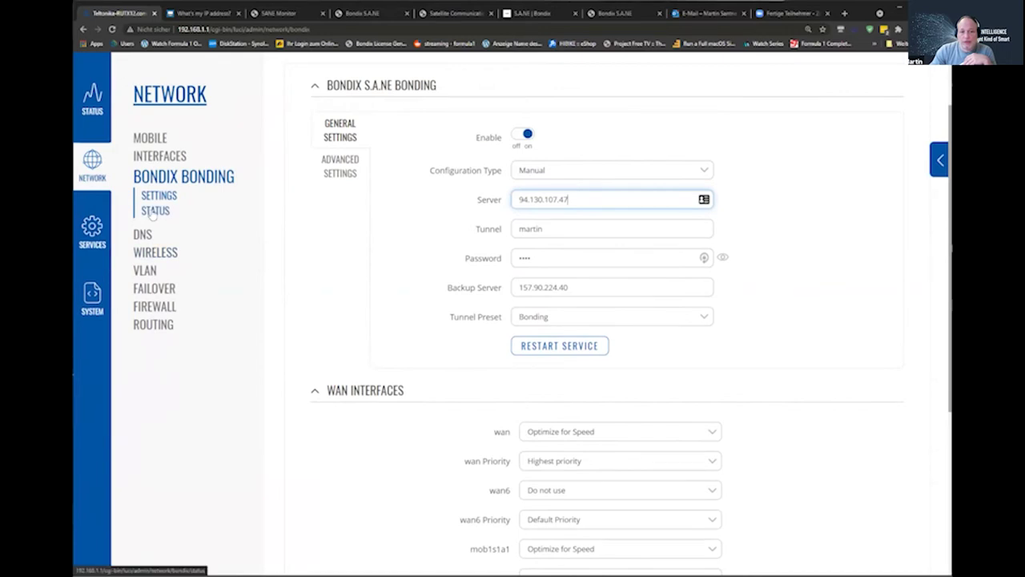
click(154, 210)
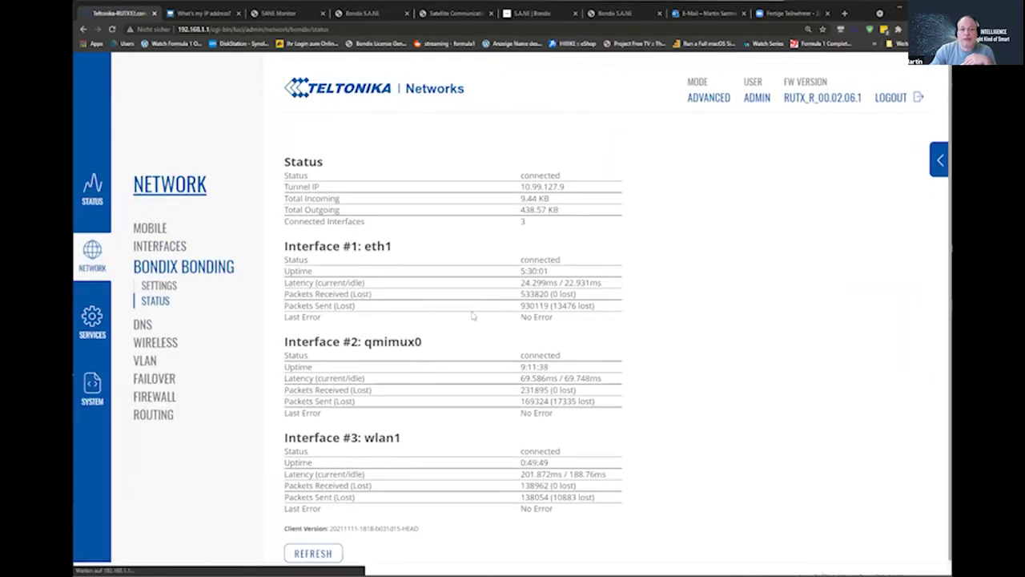
scroll(486, 284, down, 1)
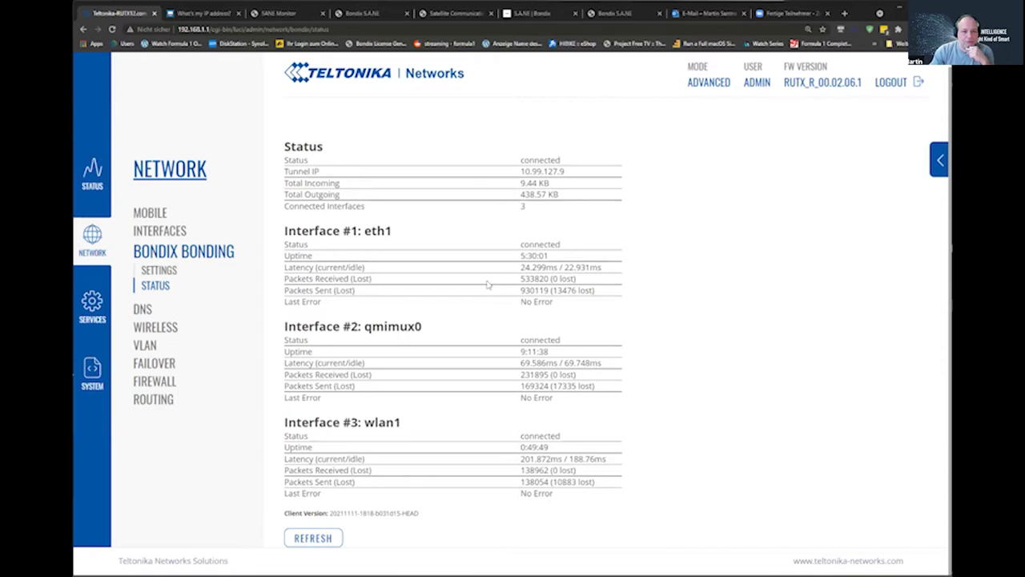
In the Bondix Bonding settings, try Do not use and Optimize for Latency for the wan interface, and set it to Optimize for Speed.
click(162, 274)
scroll(490, 277, down, 5)
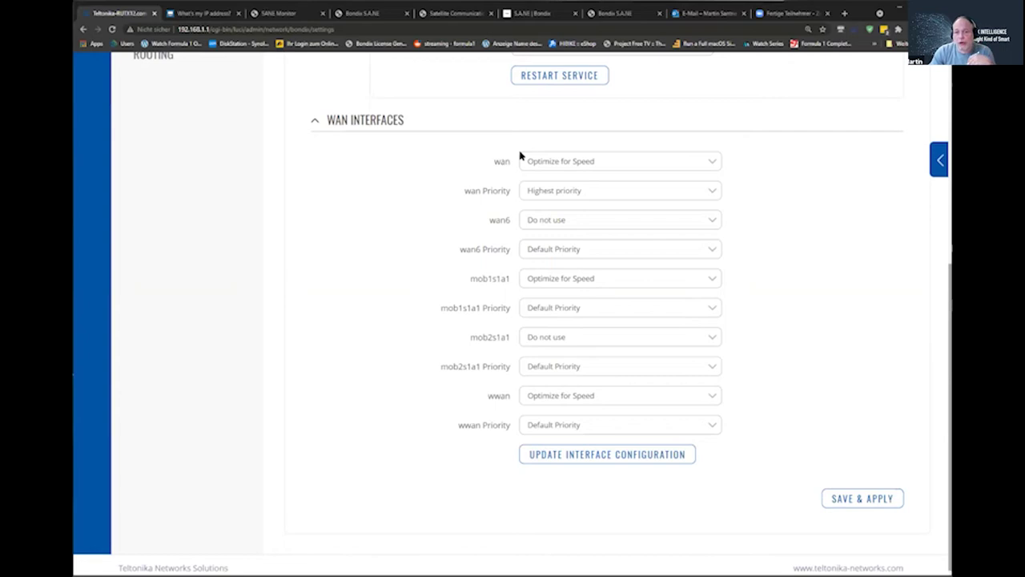
click(545, 161)
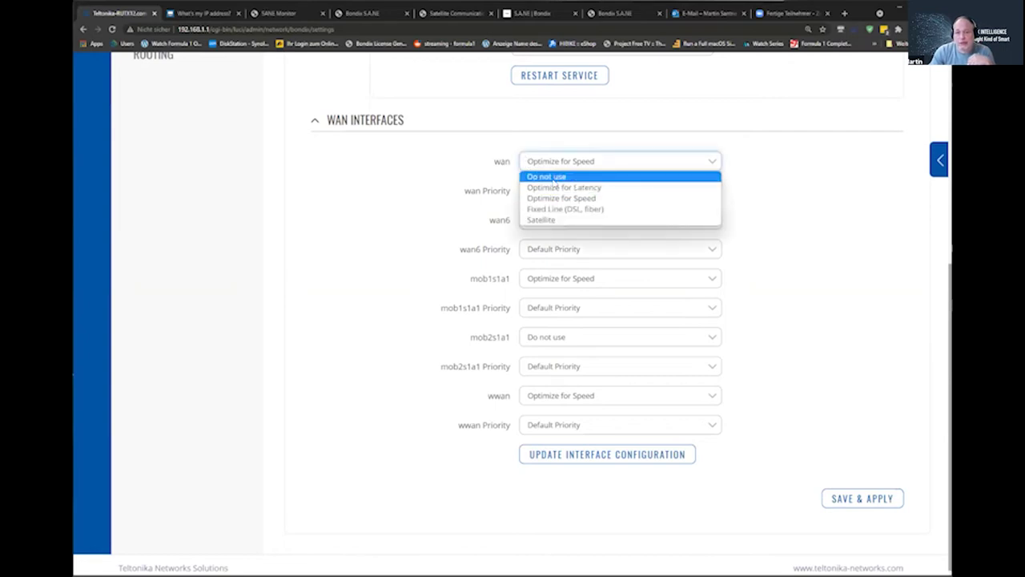
click(548, 177)
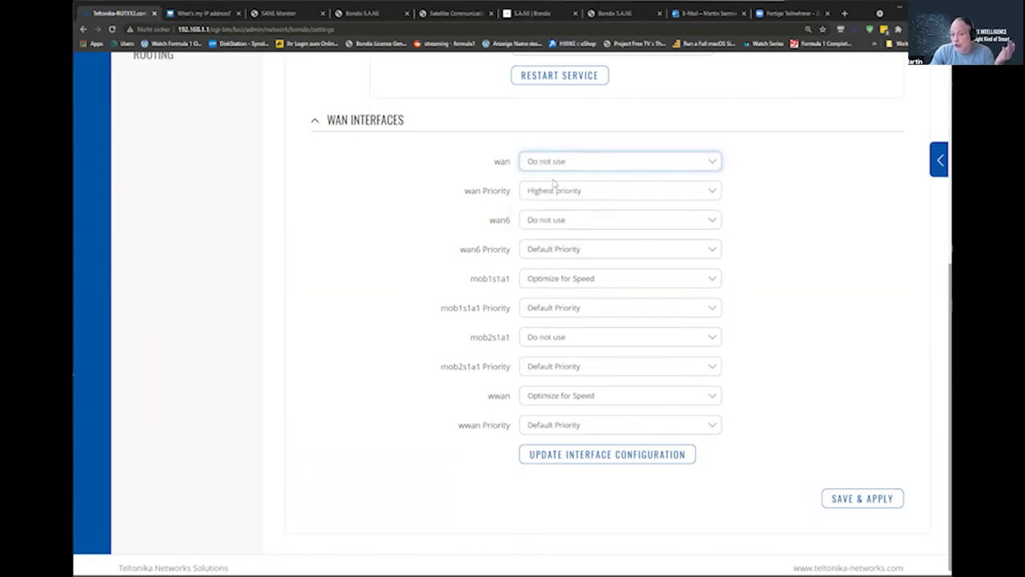
click(569, 164)
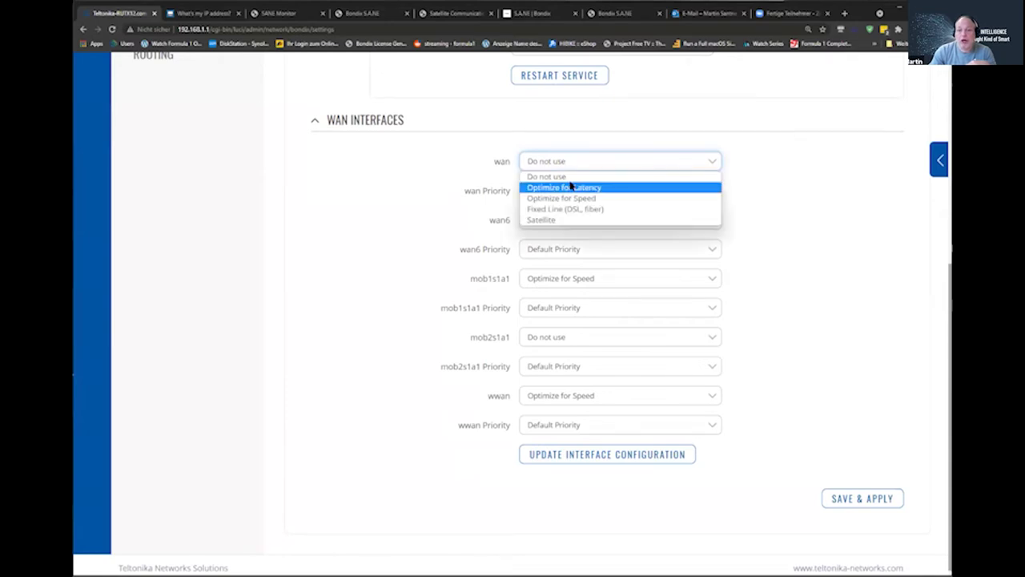
click(571, 187)
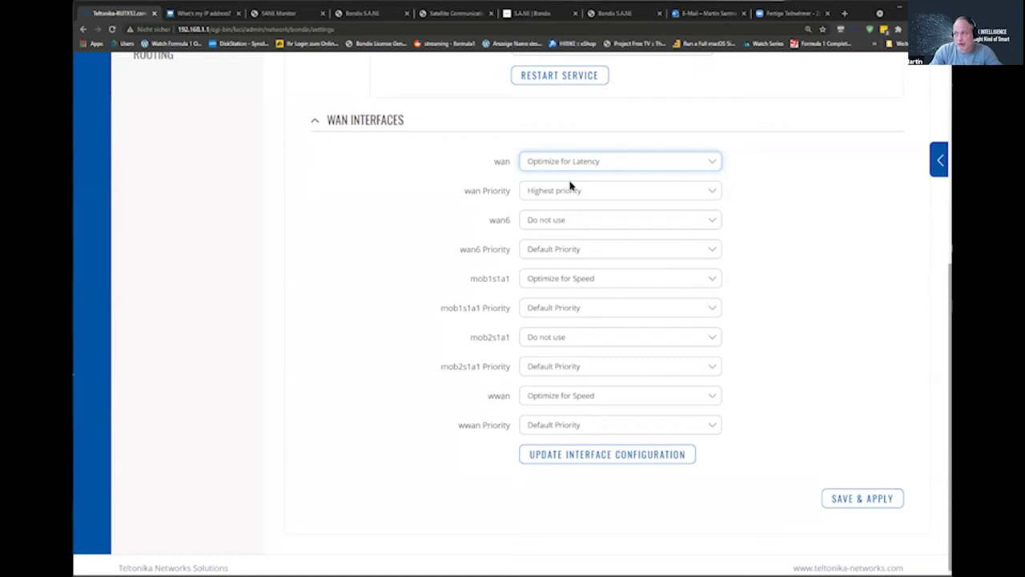
click(588, 164)
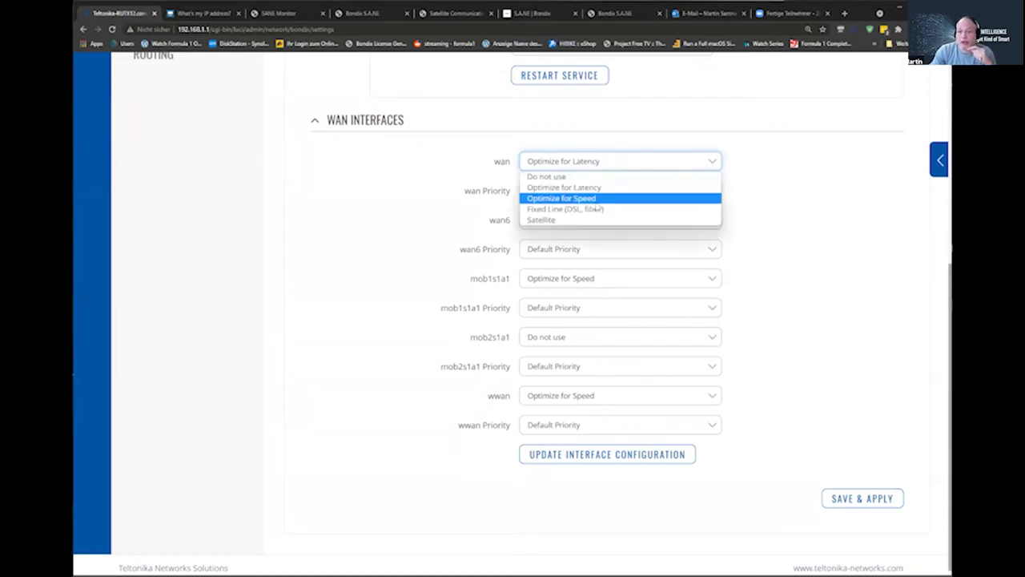
click(595, 200)
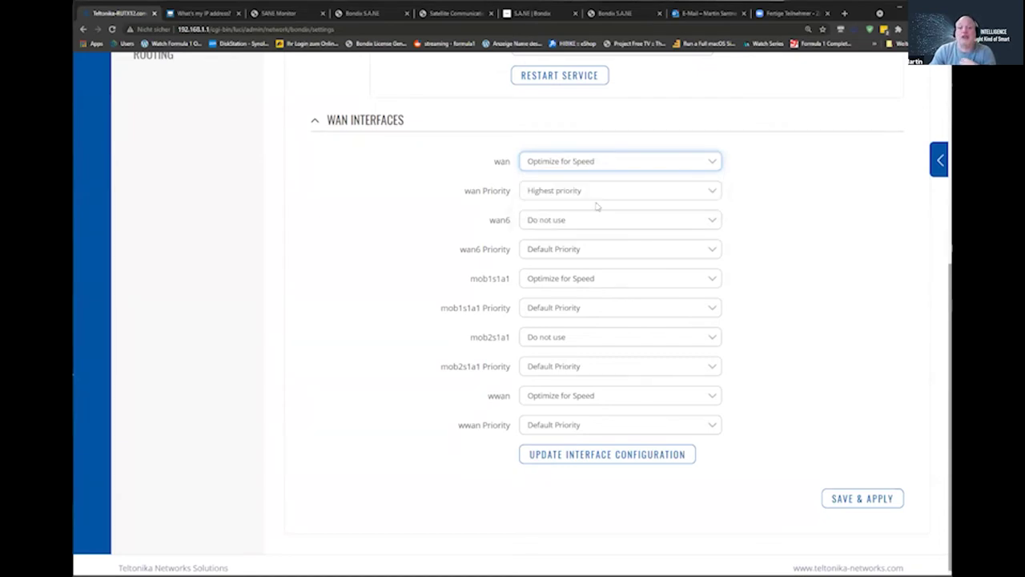
Try Fixed Line (DSL, fiber) and Satellite for the wan interface, and return it to Optimize for Speed.
click(579, 163)
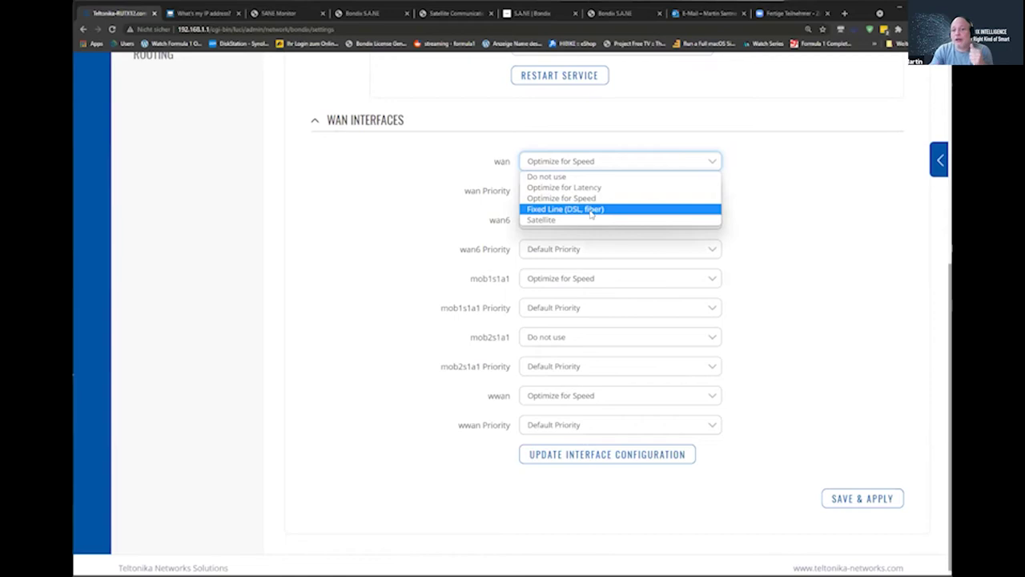
click(591, 210)
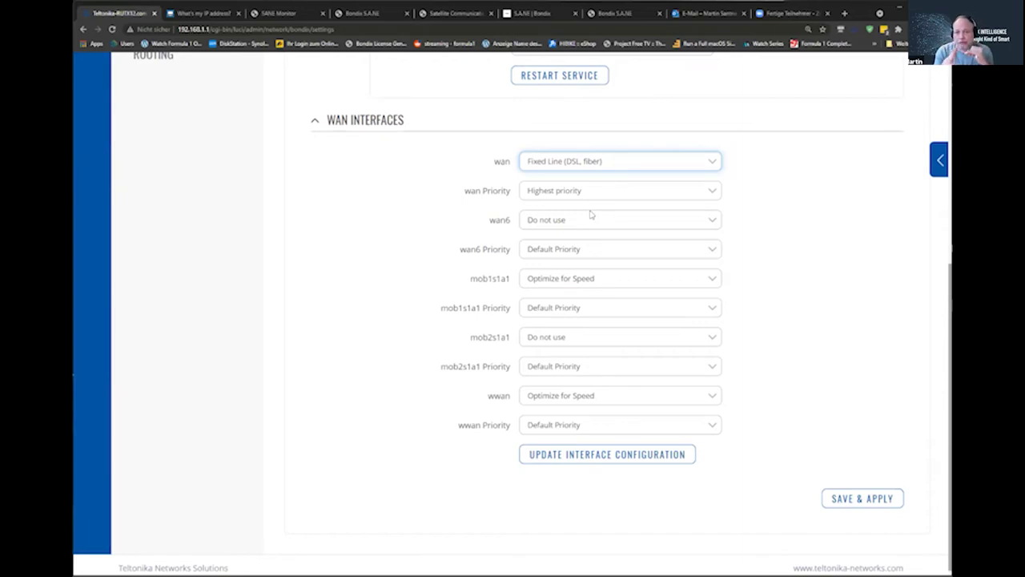
click(635, 165)
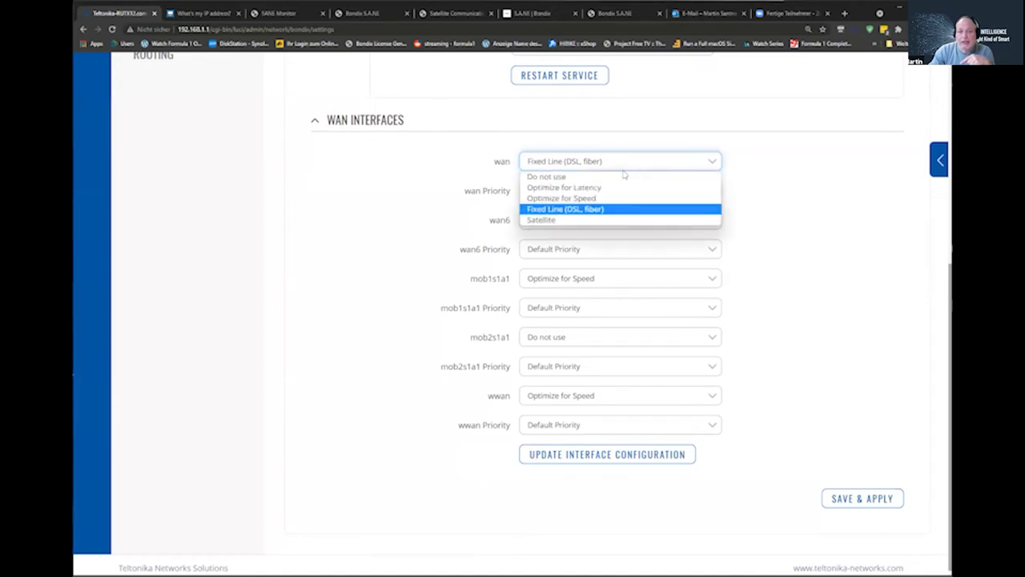
click(553, 221)
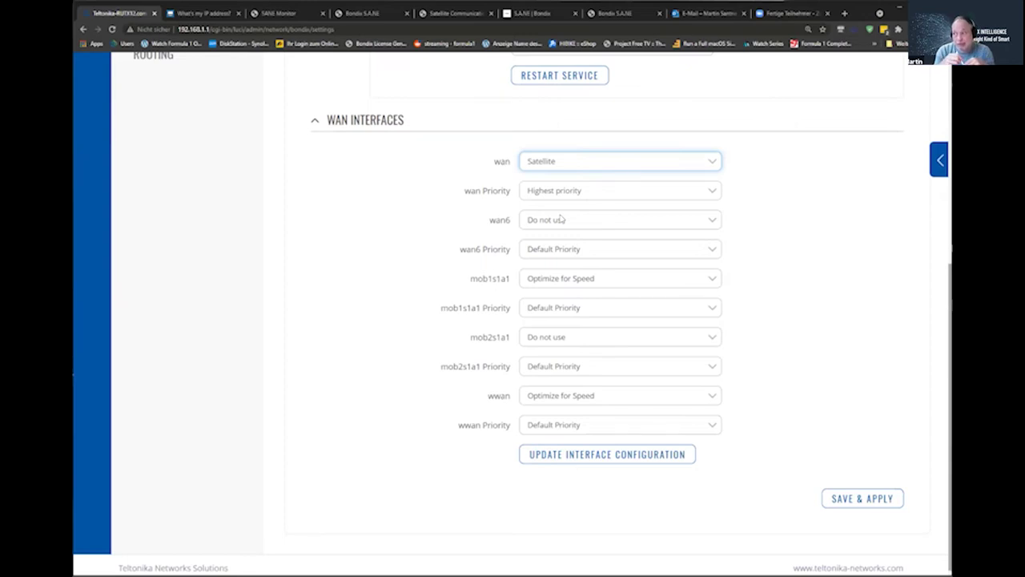
click(624, 160)
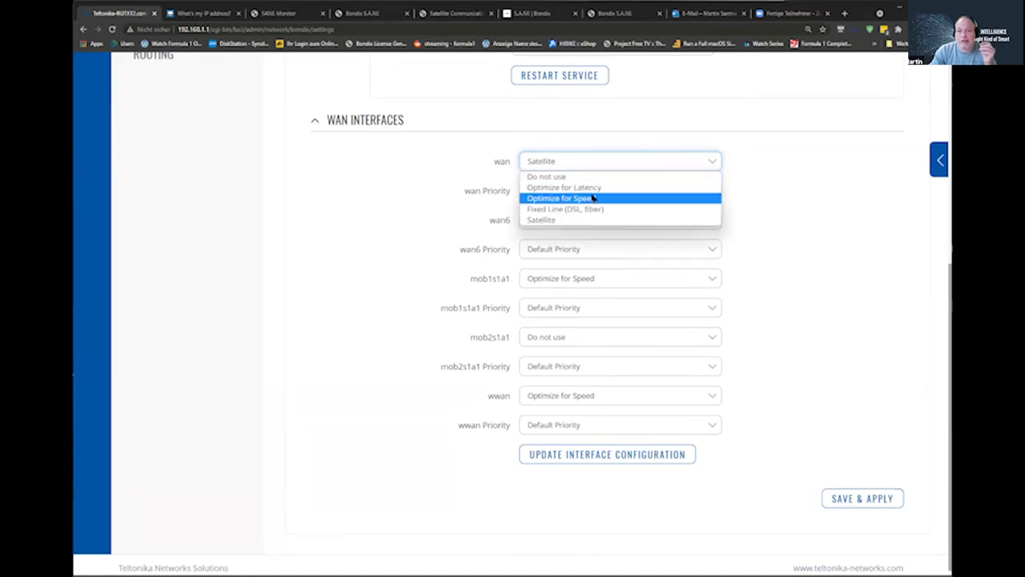
click(593, 198)
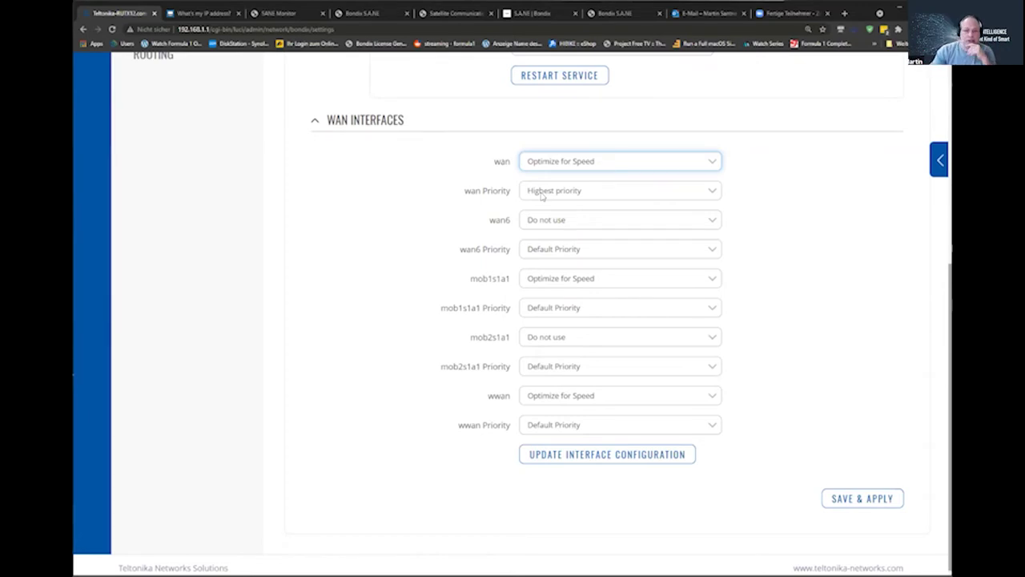
Set the mob1s1a1 and wwan interfaces to Do not use, and save and apply the bonding configuration.
click(569, 280)
click(573, 297)
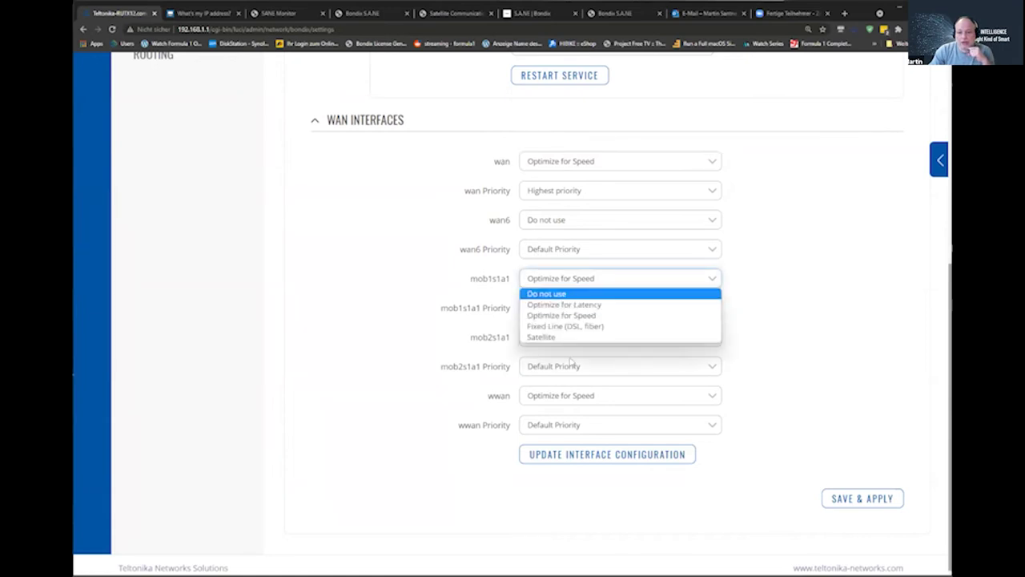
click(568, 370)
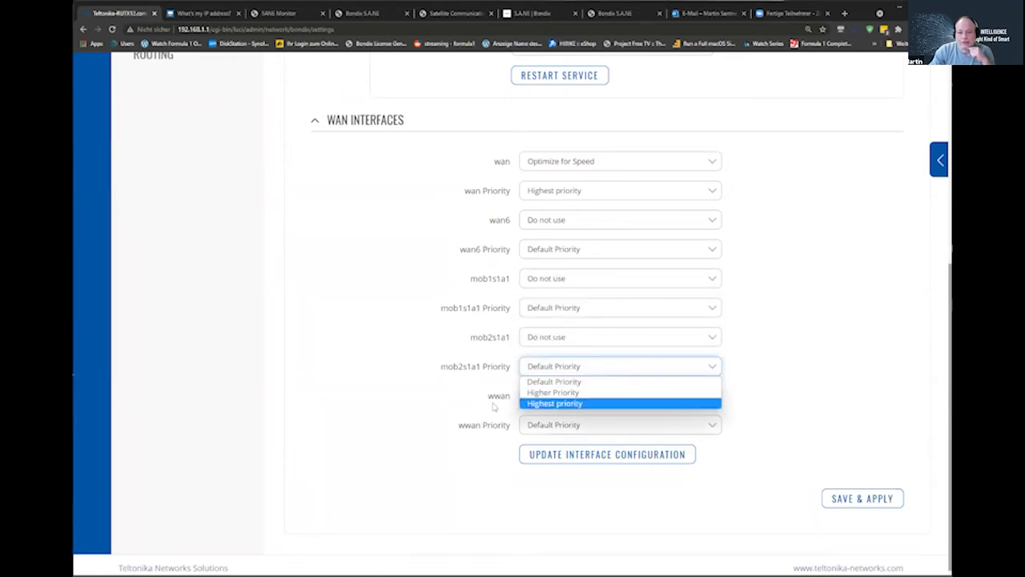
click(445, 398)
click(554, 393)
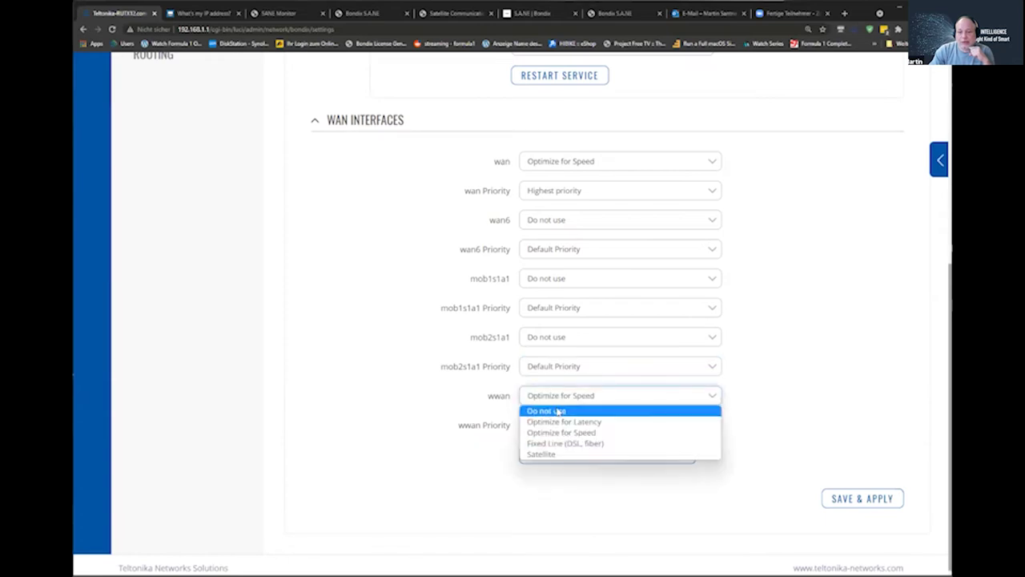
click(558, 411)
click(882, 498)
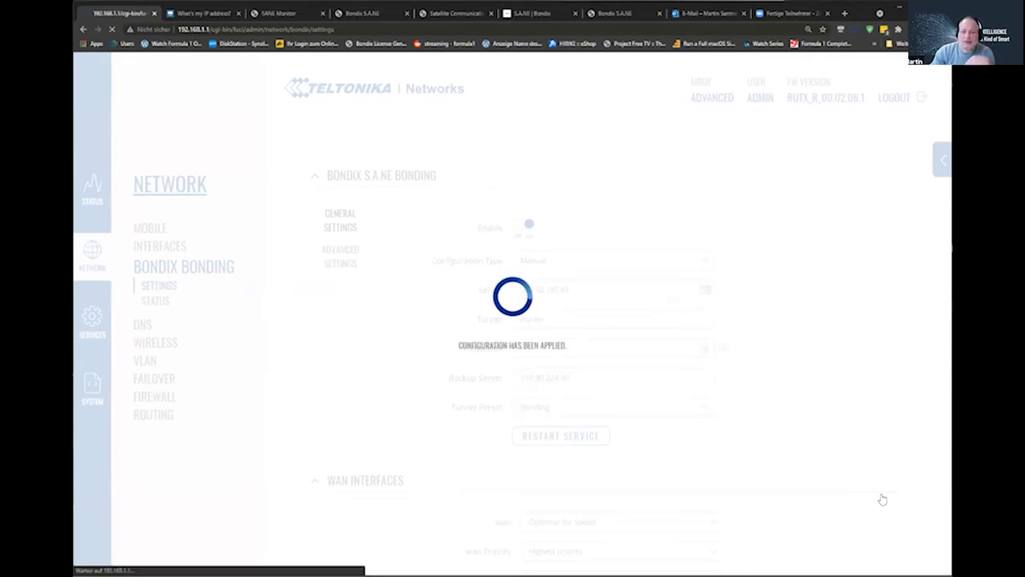
Update the WAN interface configuration and check the interface connections in the Bondix status page and the SANE Monitor.
scroll(549, 470, down, 5)
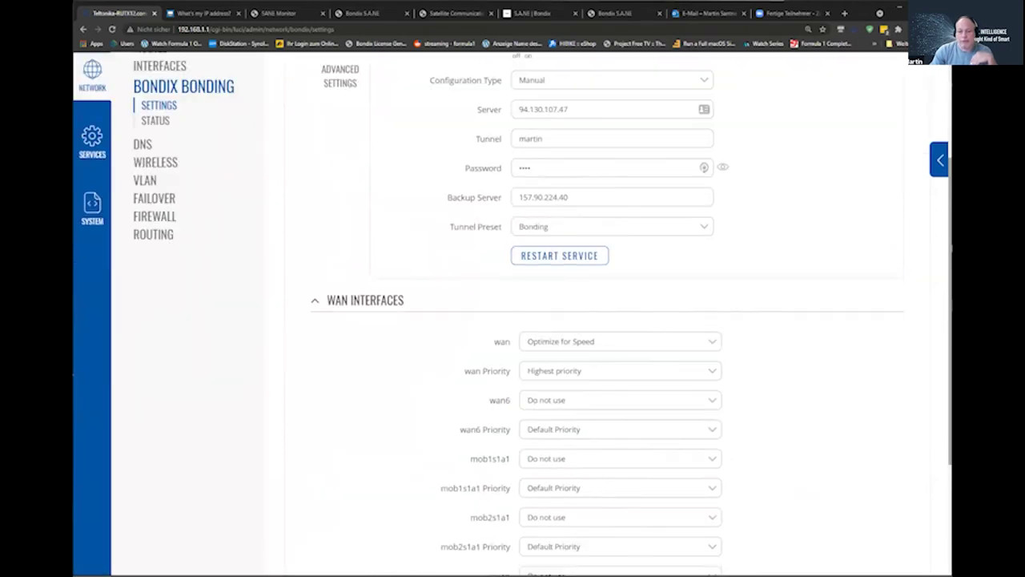
click(556, 449)
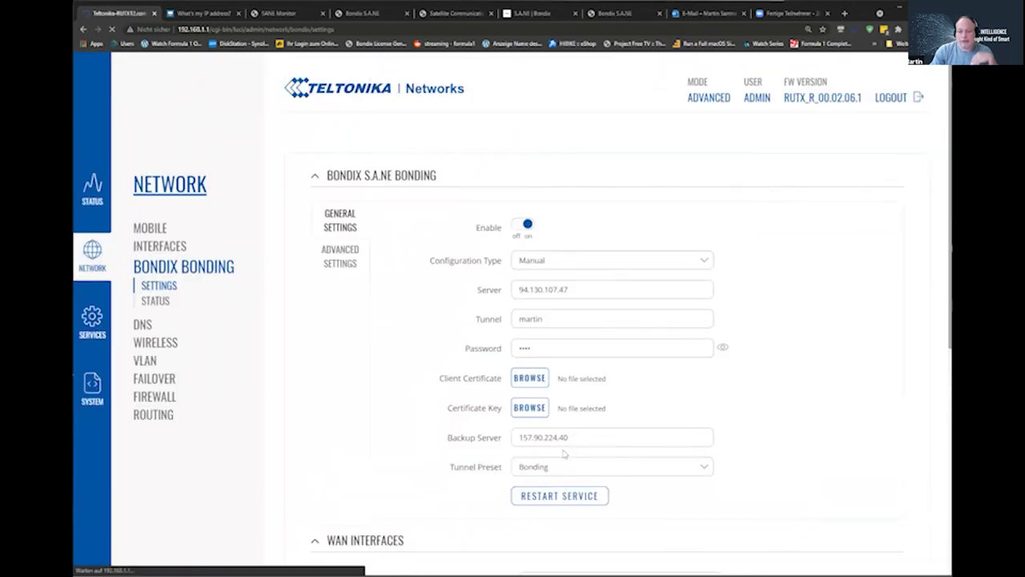
click(154, 304)
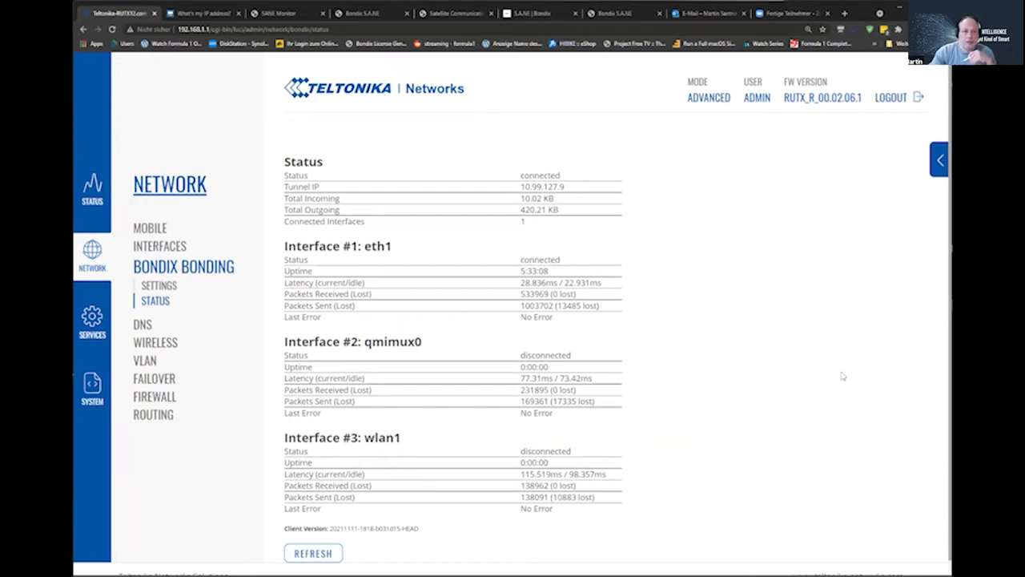
click(277, 12)
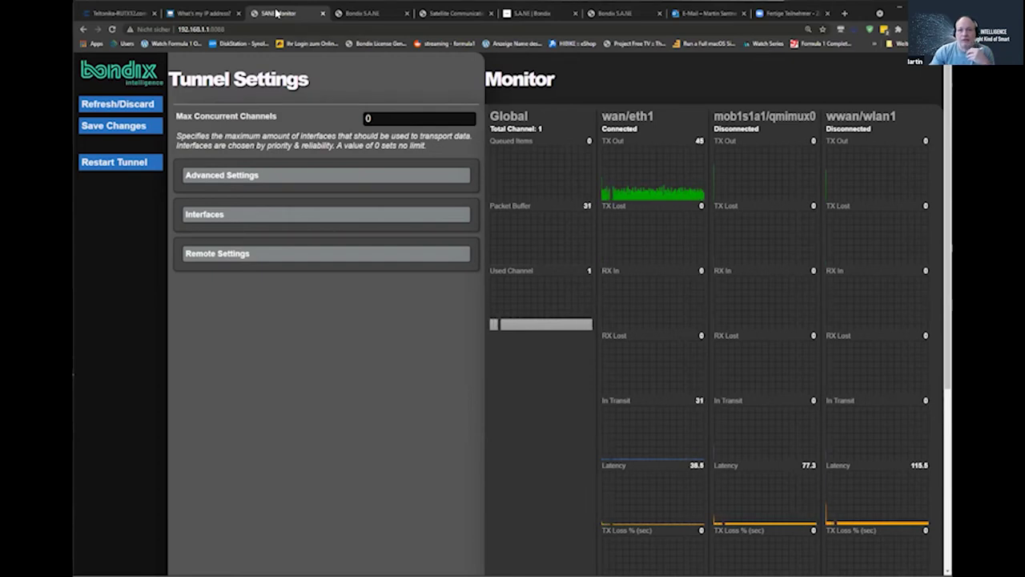
Run an LTE speed test on wieistmeineip.de over the wan link, and watch its traffic in the SANE Monitor before viewing the result.
click(194, 12)
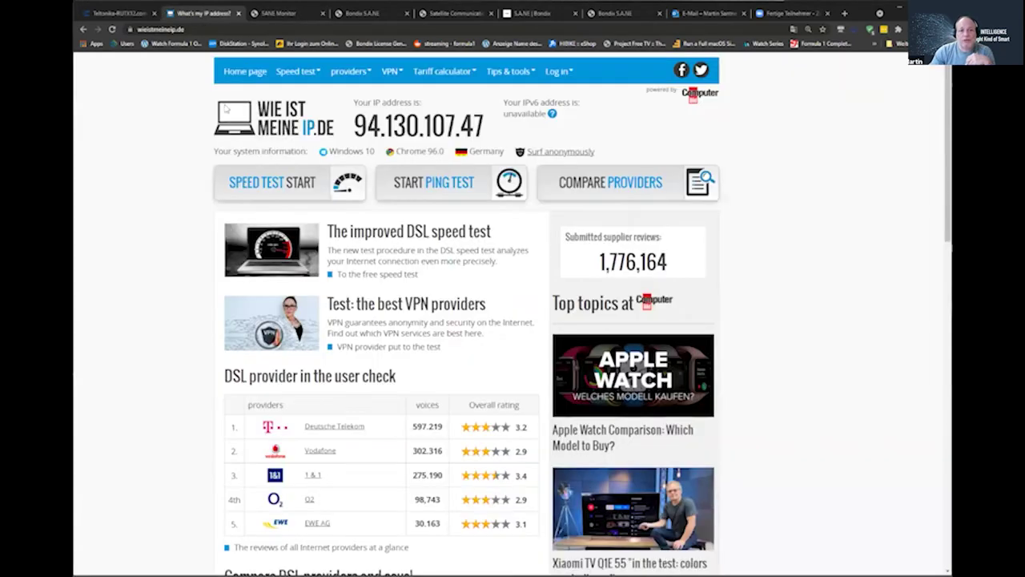
click(306, 187)
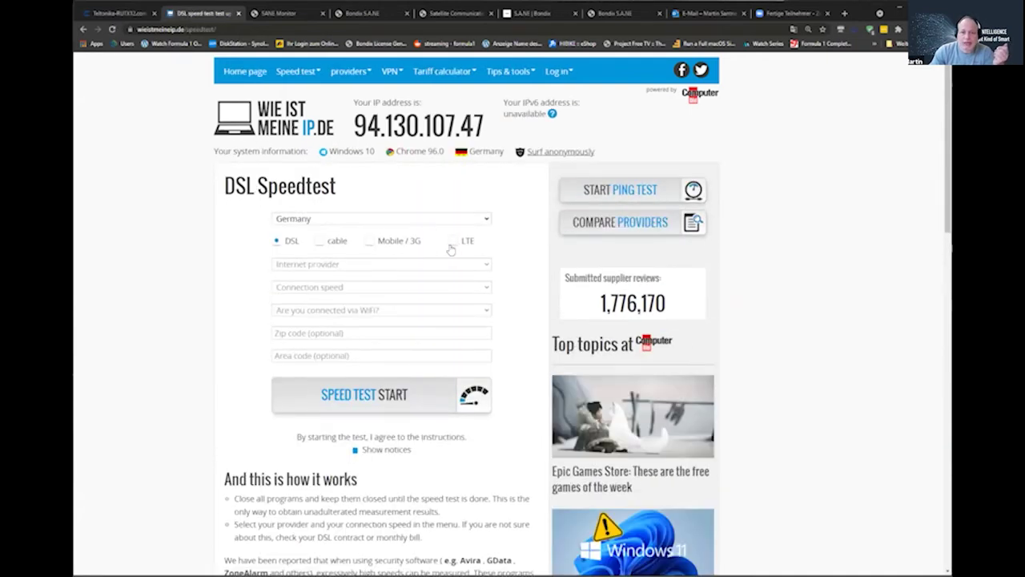
click(453, 241)
click(392, 403)
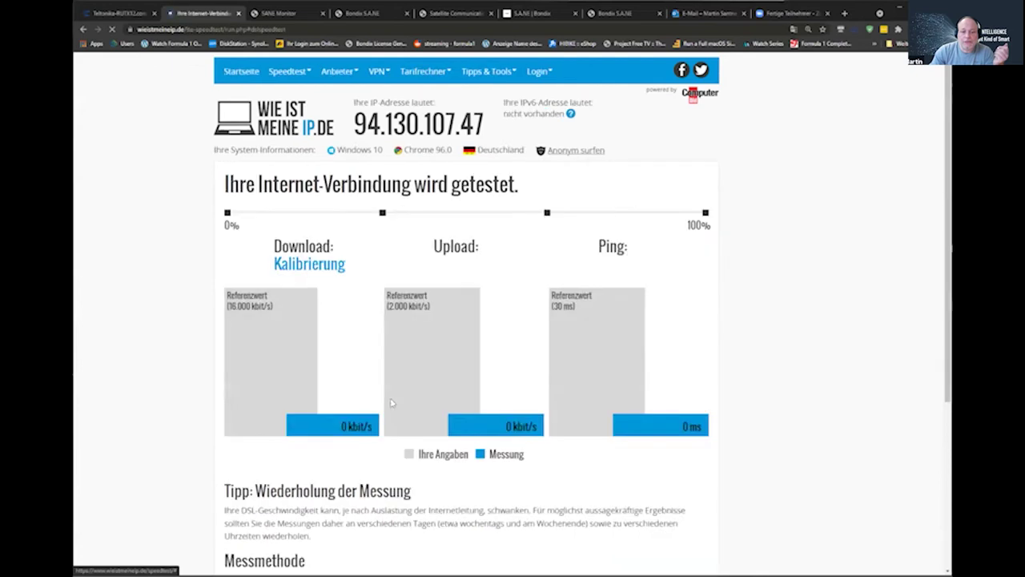
click(284, 13)
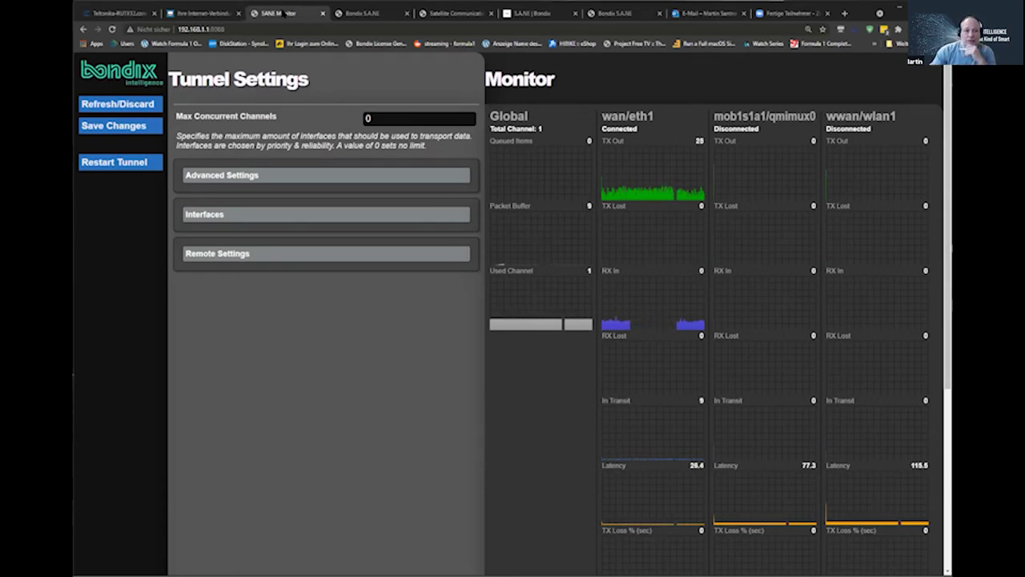
click(204, 13)
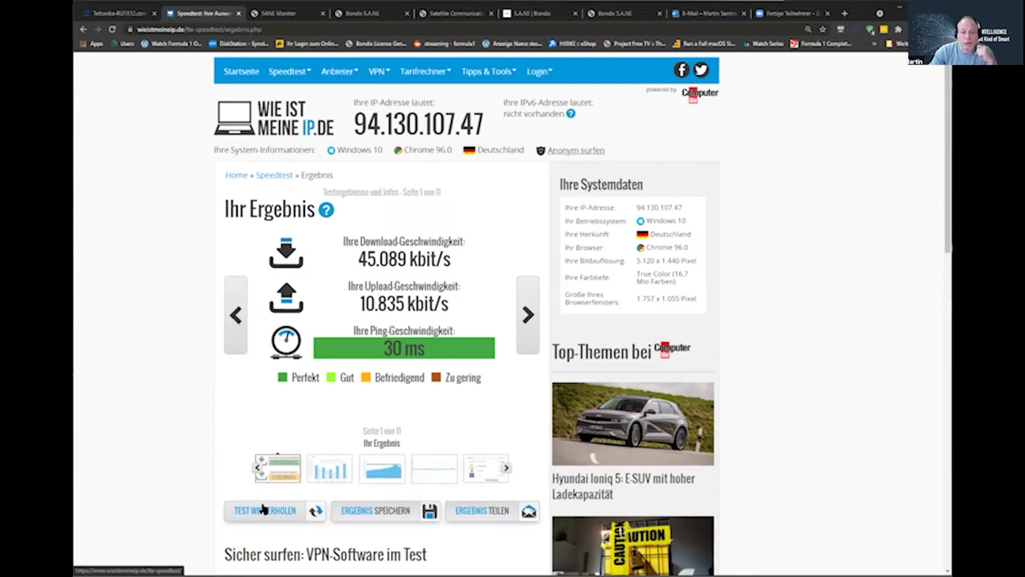
Repeat the LTE speed test over the single wan link and check the transmit graphs in the SANE Monitor.
click(264, 510)
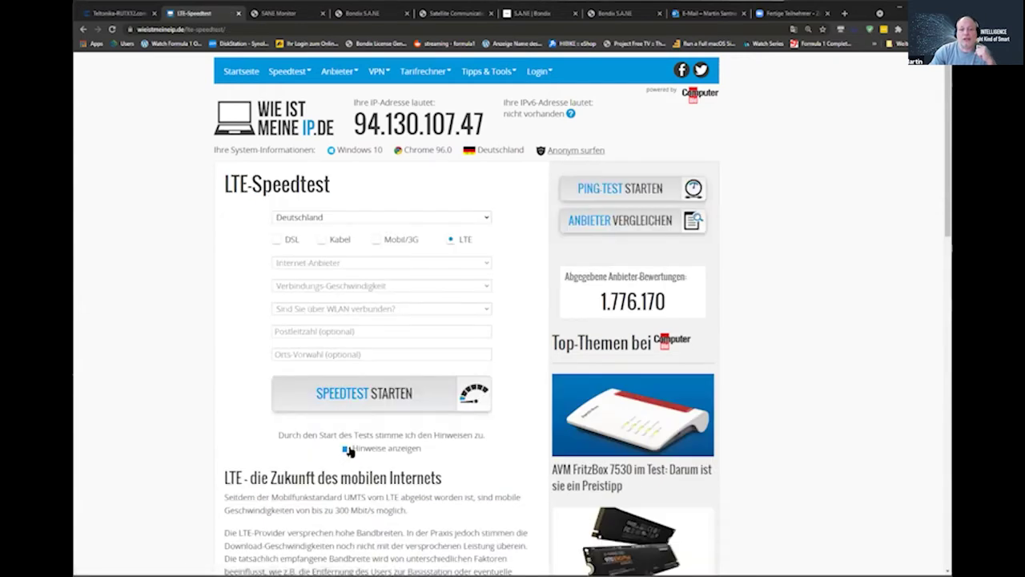
click(406, 394)
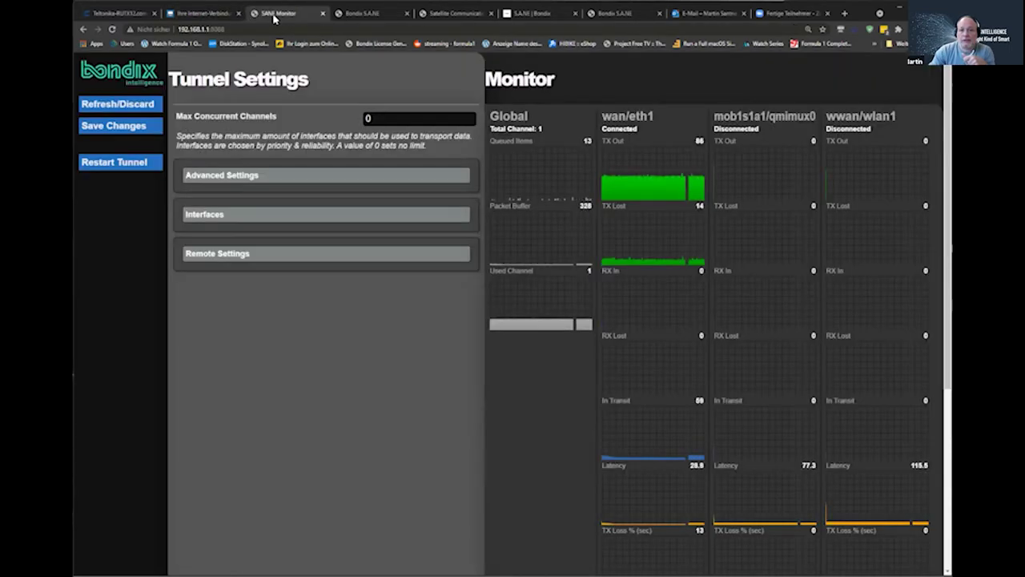
click(274, 16)
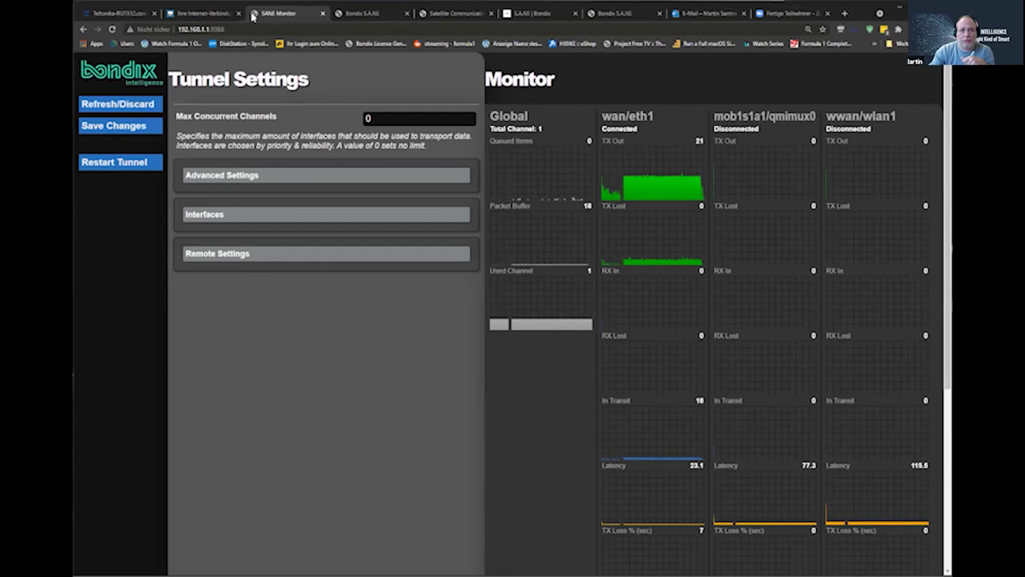
click(204, 12)
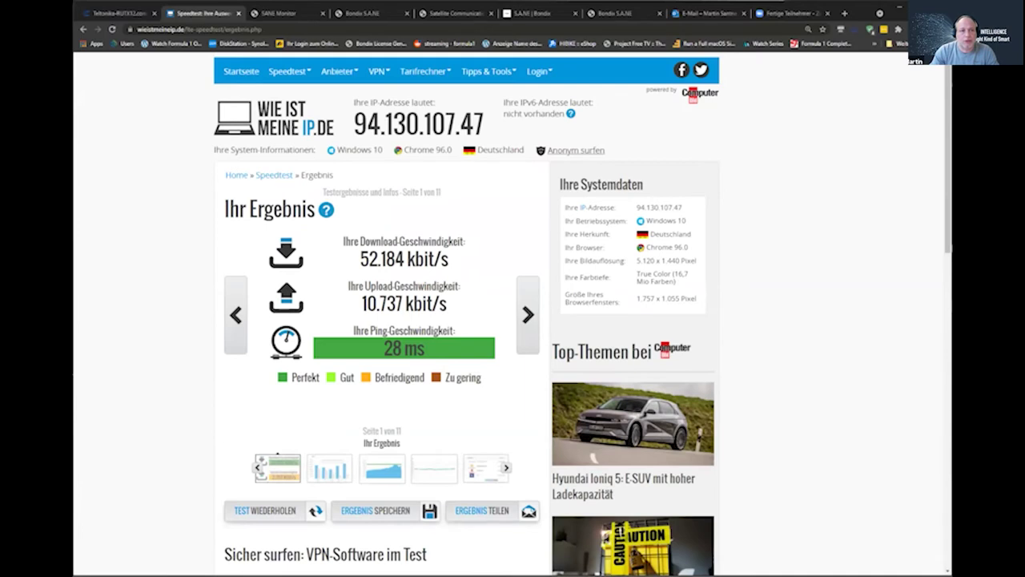
In the Bondix Bonding settings, set mob1s1a1 and wwan to Optimize for Speed, and save and apply the configuration.
click(105, 13)
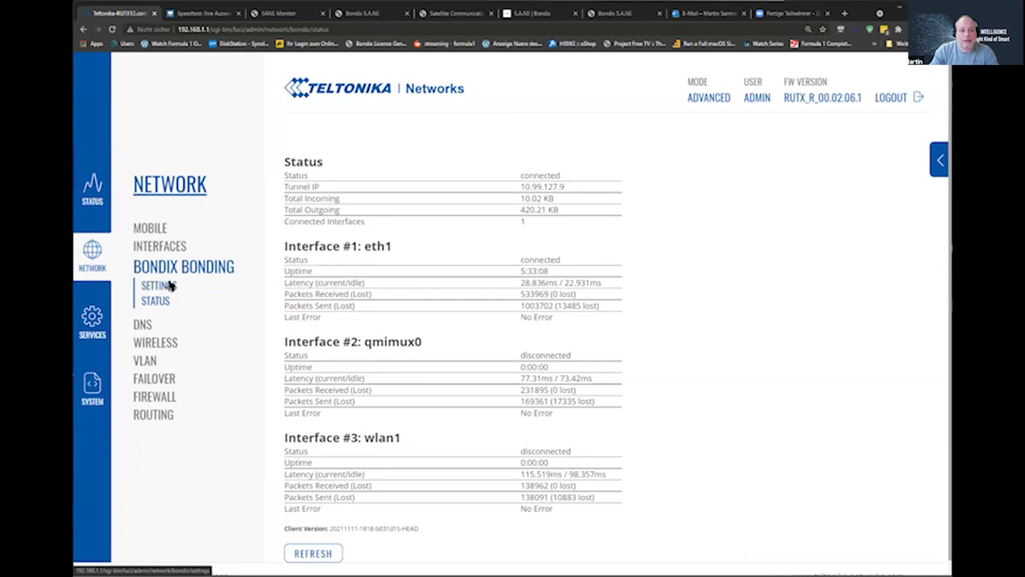
click(170, 286)
scroll(496, 314, down, 5)
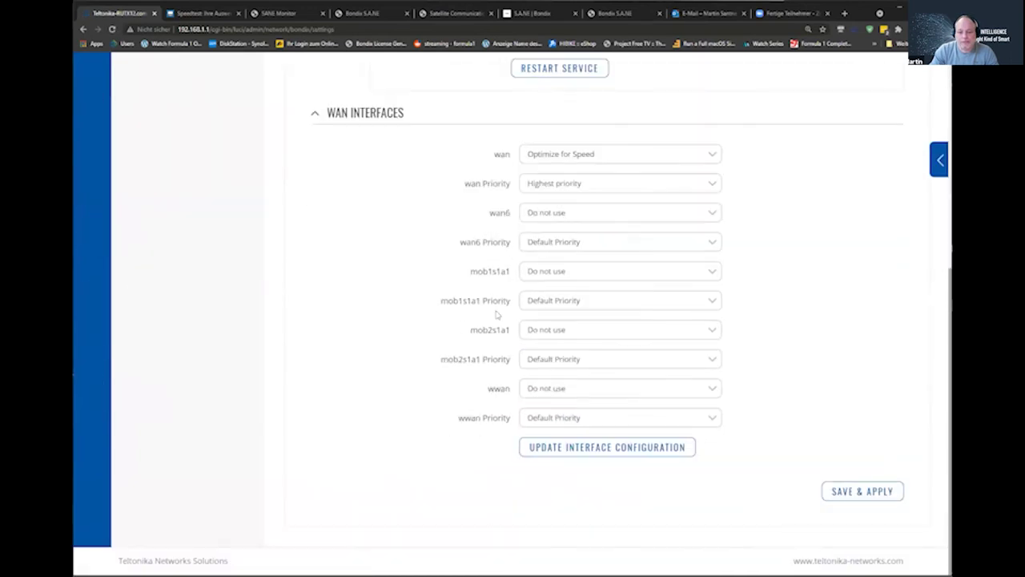
click(555, 271)
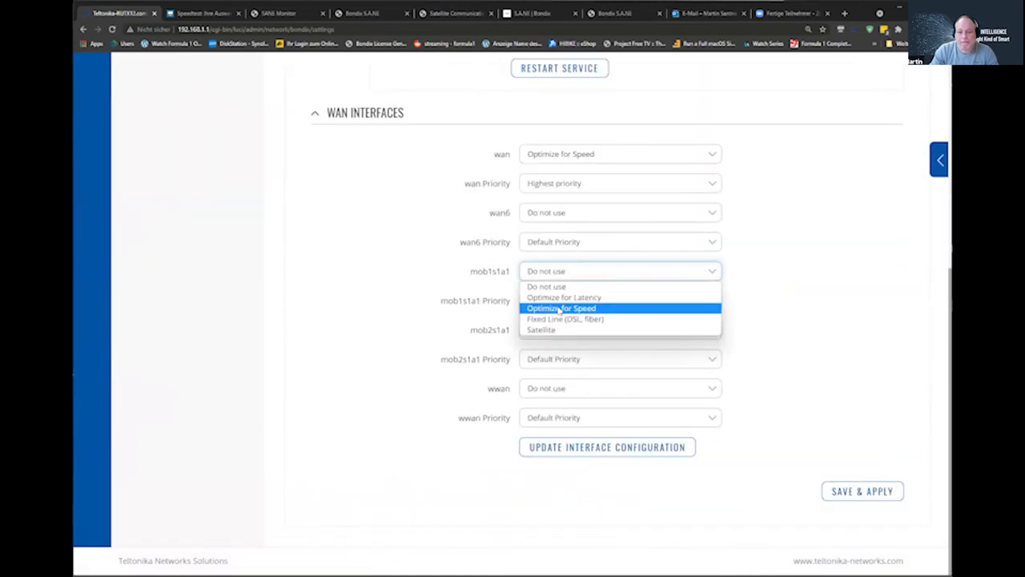
click(559, 309)
click(550, 390)
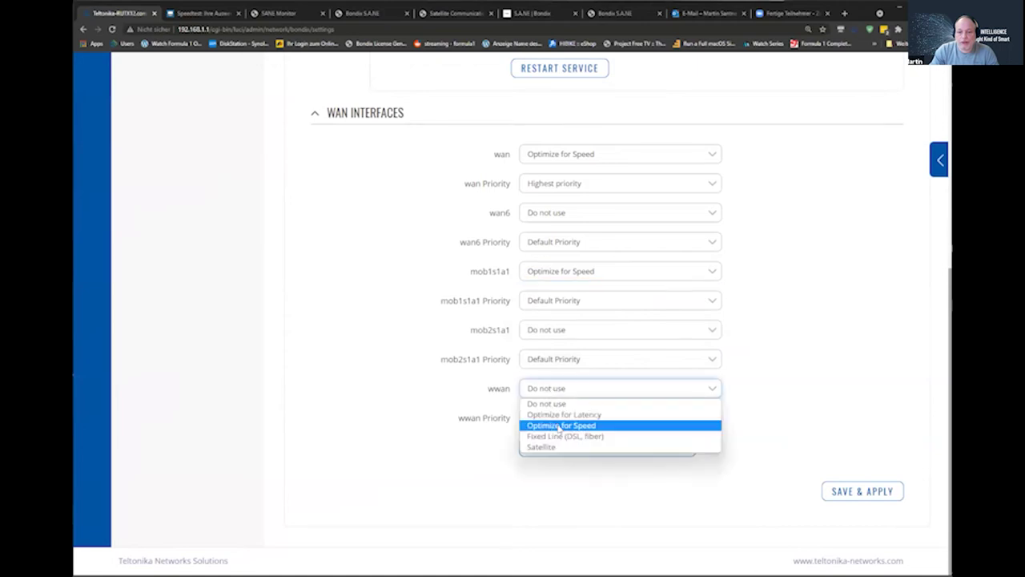
click(559, 425)
click(854, 498)
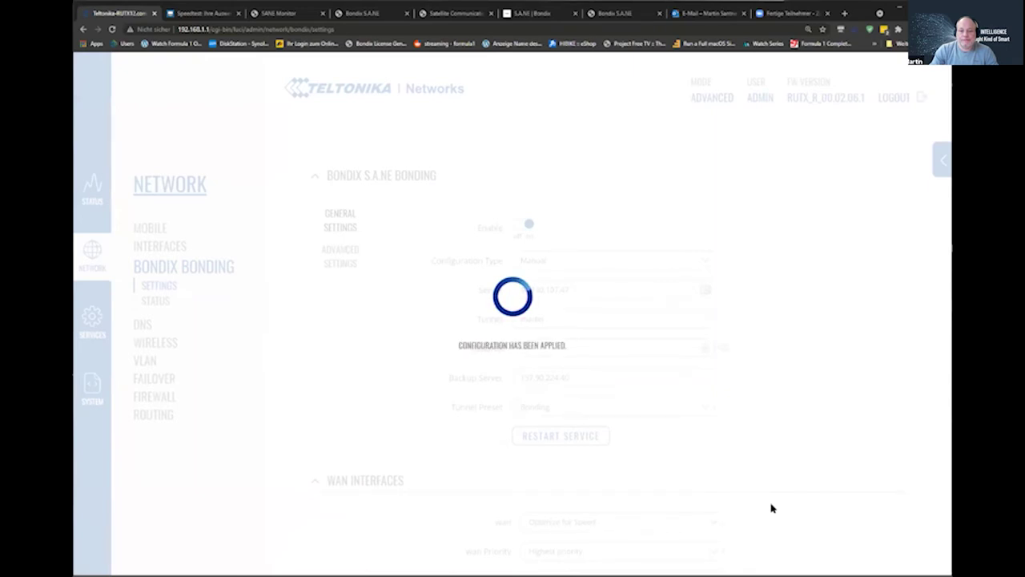
Update the interface configuration and check that all WAN interfaces are connected in the Bondix status page and the SANE Monitor.
scroll(642, 464, down, 5)
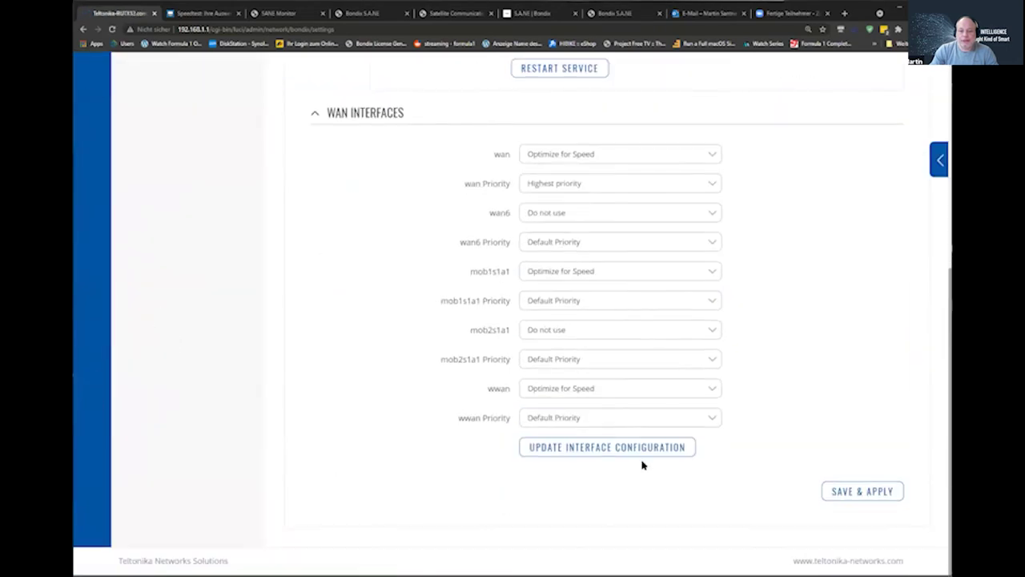
click(634, 445)
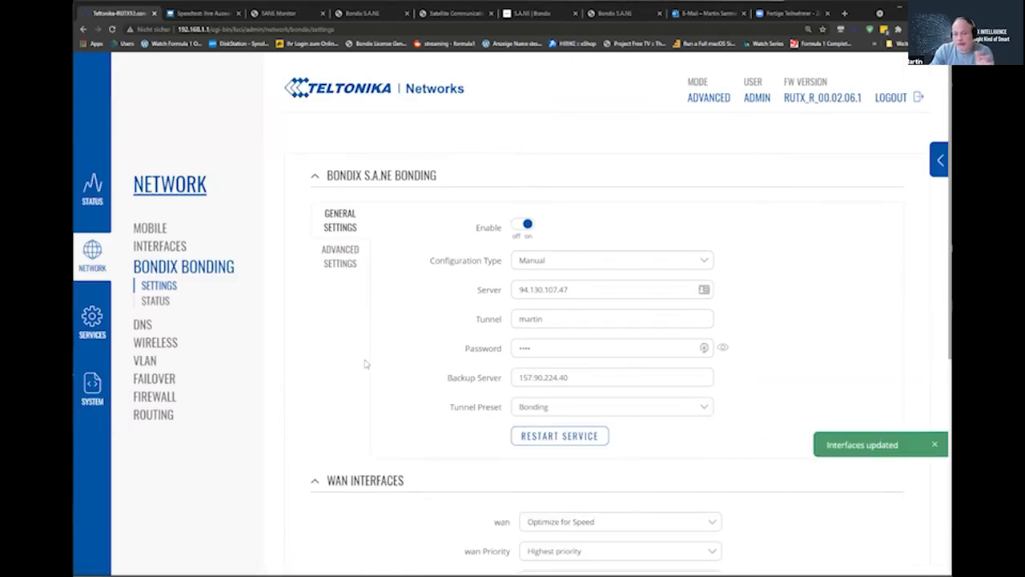
click(158, 306)
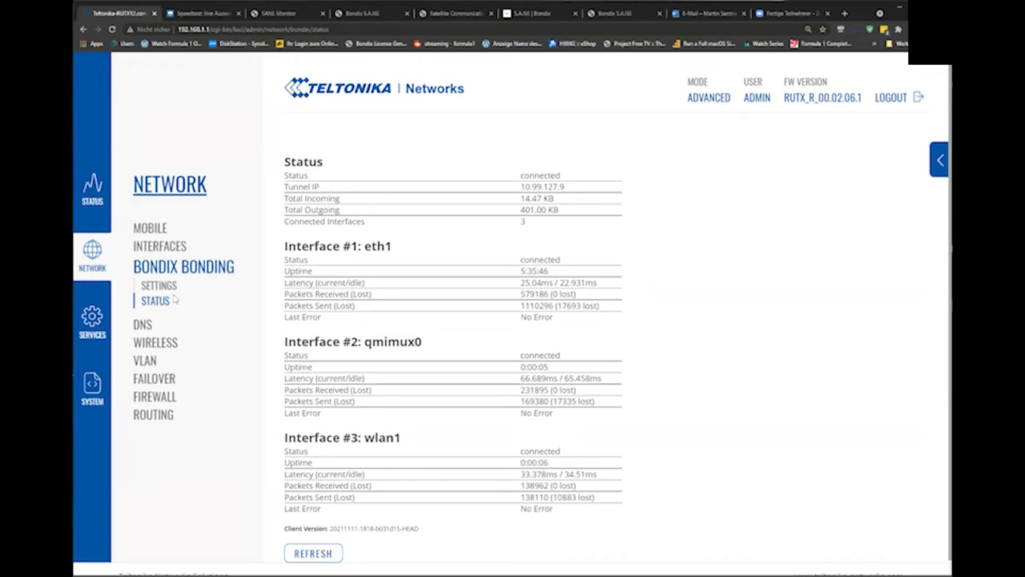
click(204, 13)
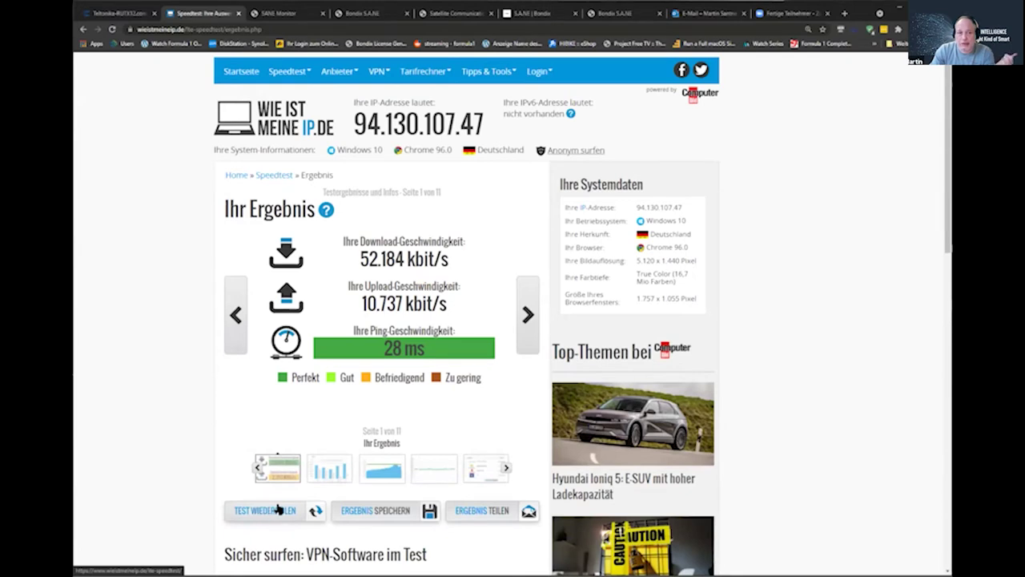
click(304, 18)
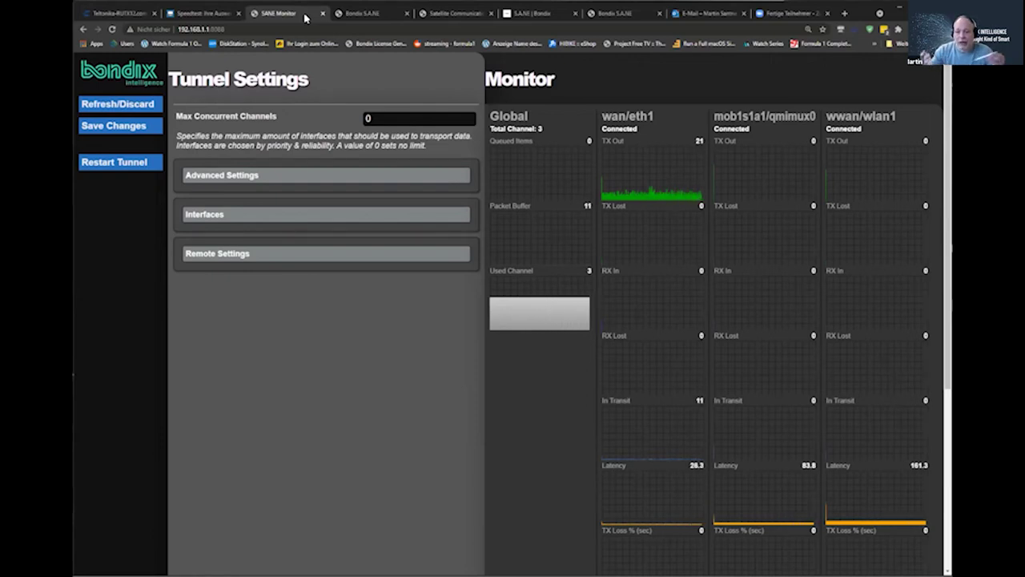
Run the LTE speed test over the three bonded interfaces while observing the traffic per interface in the SANE Monitor.
click(196, 13)
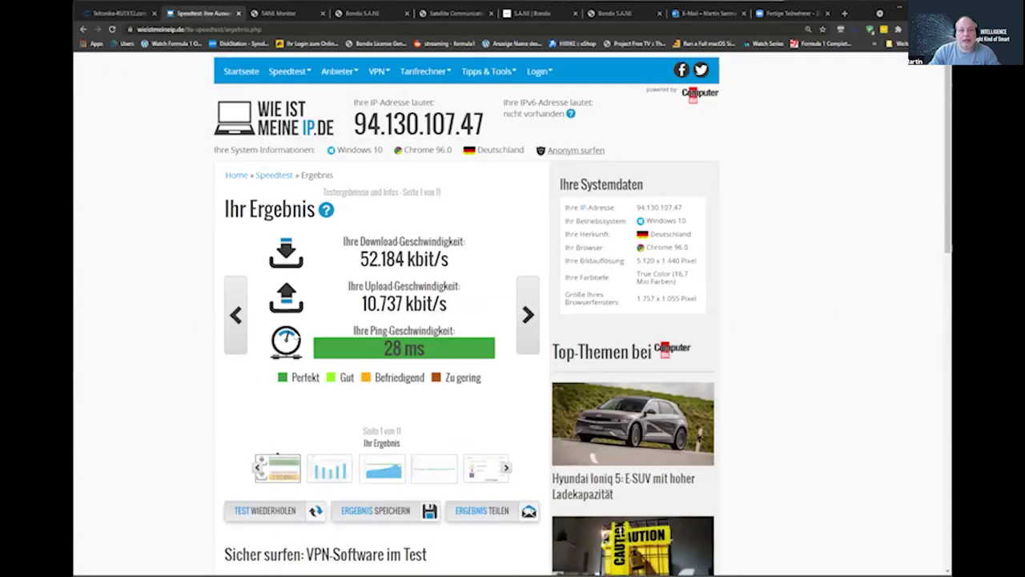
click(284, 509)
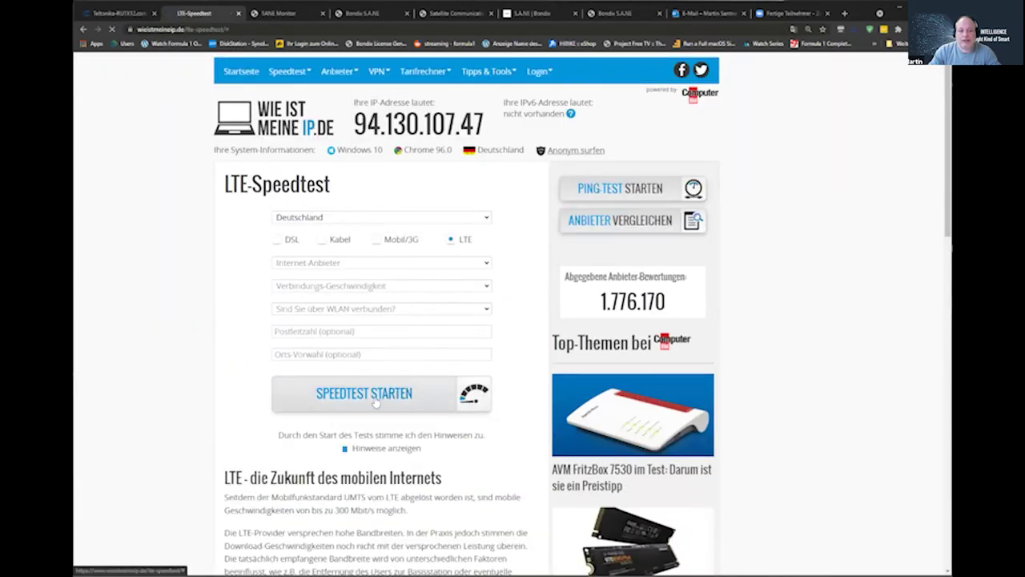
click(375, 396)
click(279, 15)
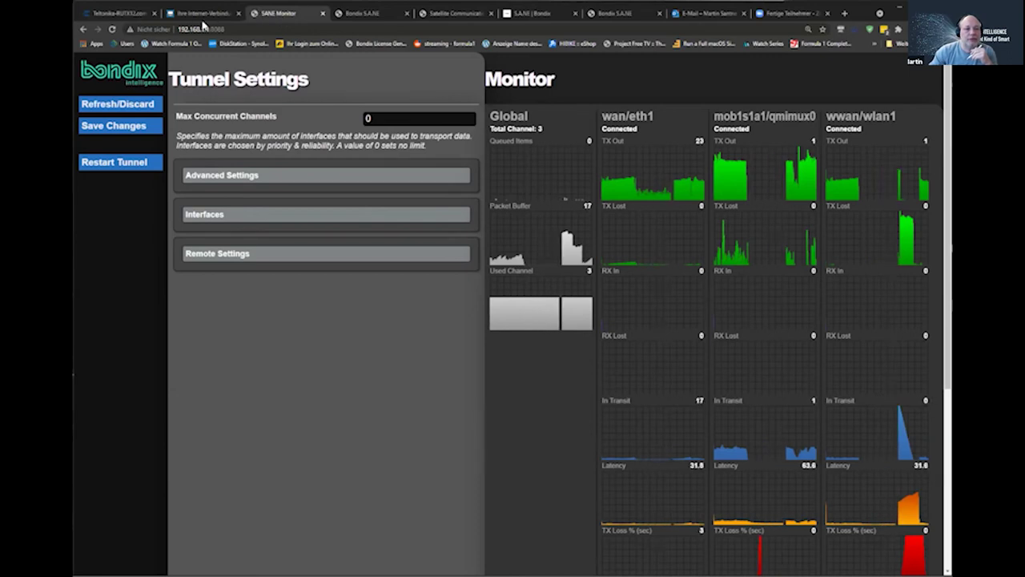
click(197, 16)
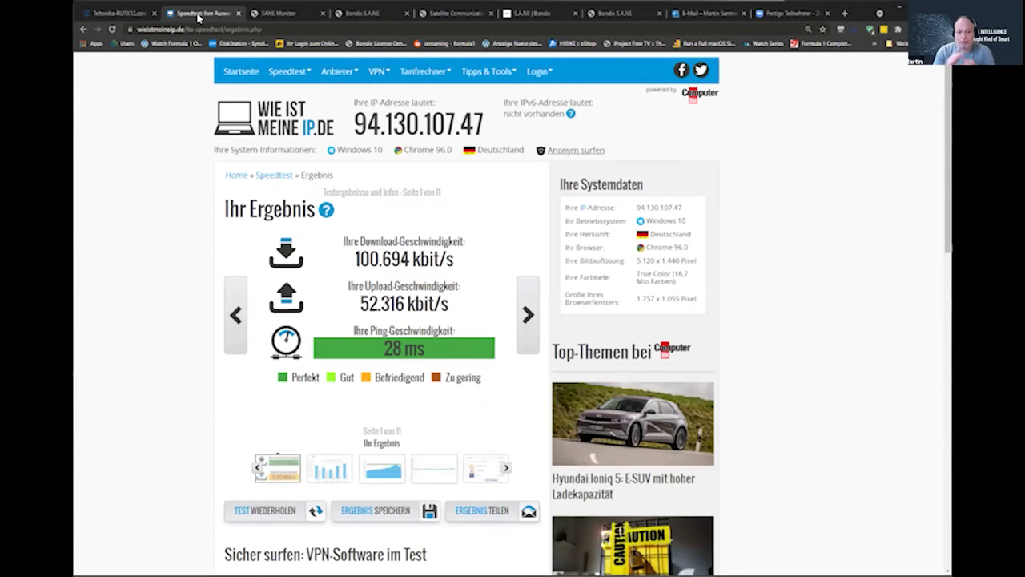
Rerun the LTE speed test over the bonded links, check the receive graphs in the SANE Monitor, and review the new result.
click(280, 509)
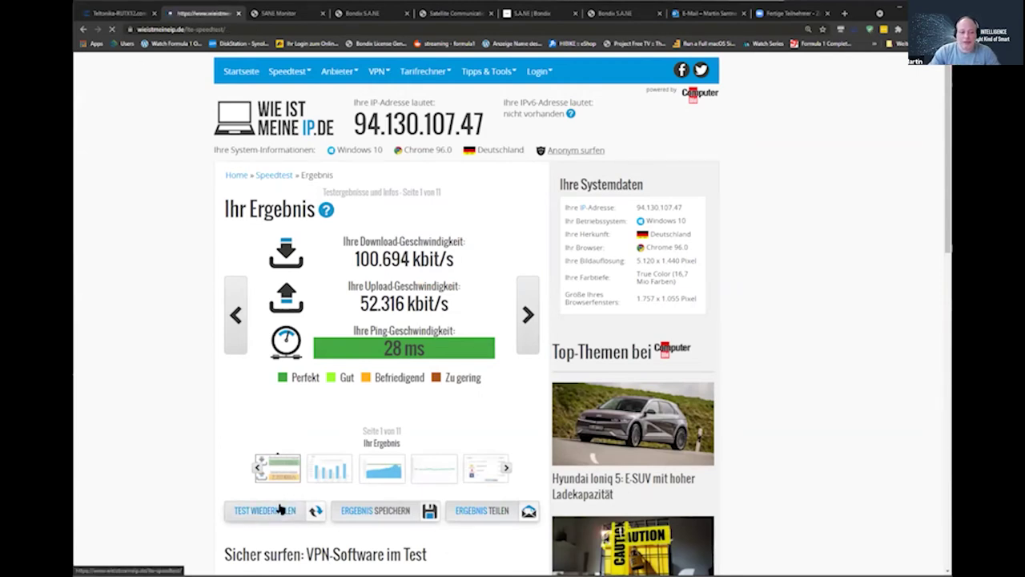
click(413, 394)
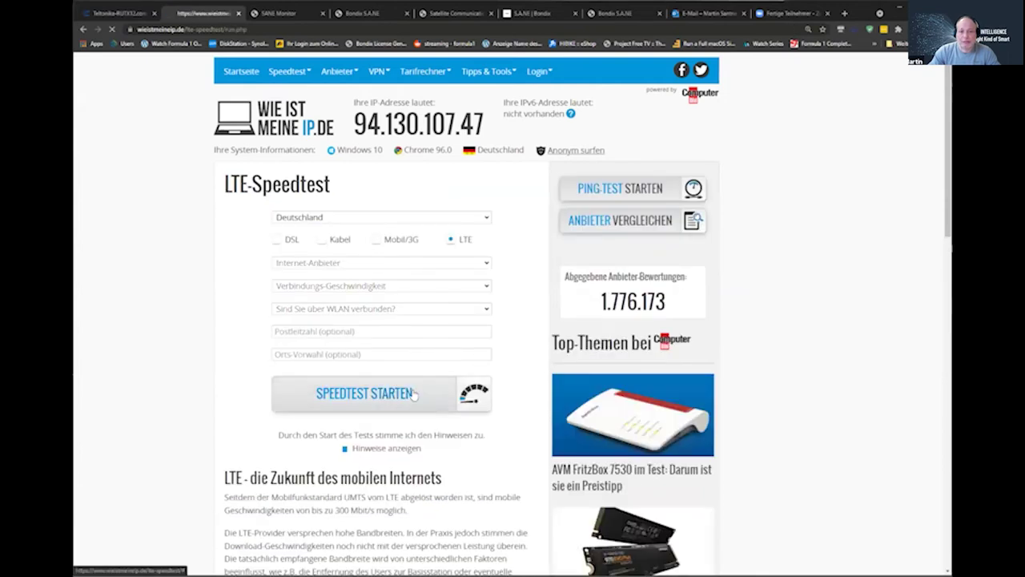
click(278, 13)
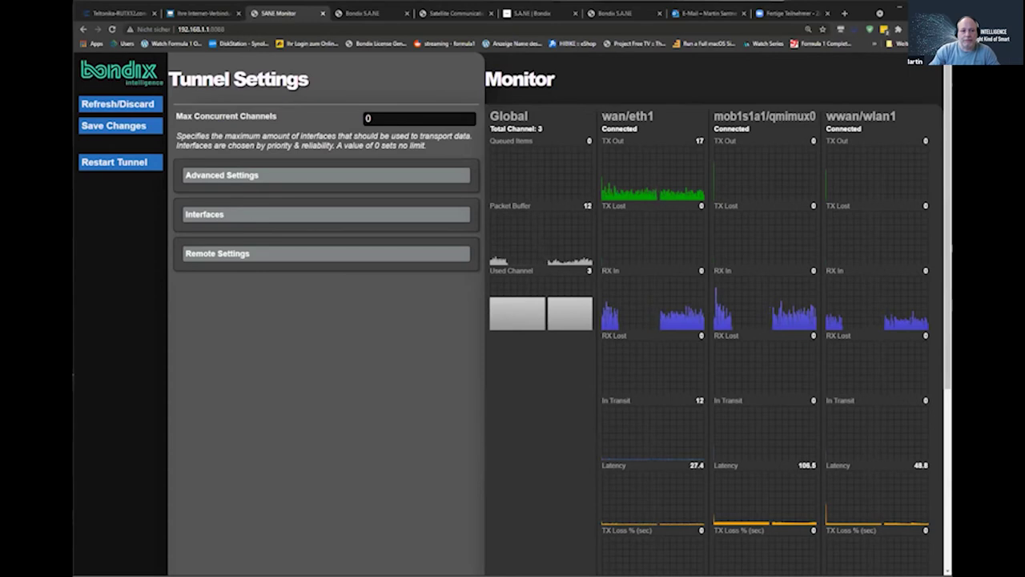
click(203, 13)
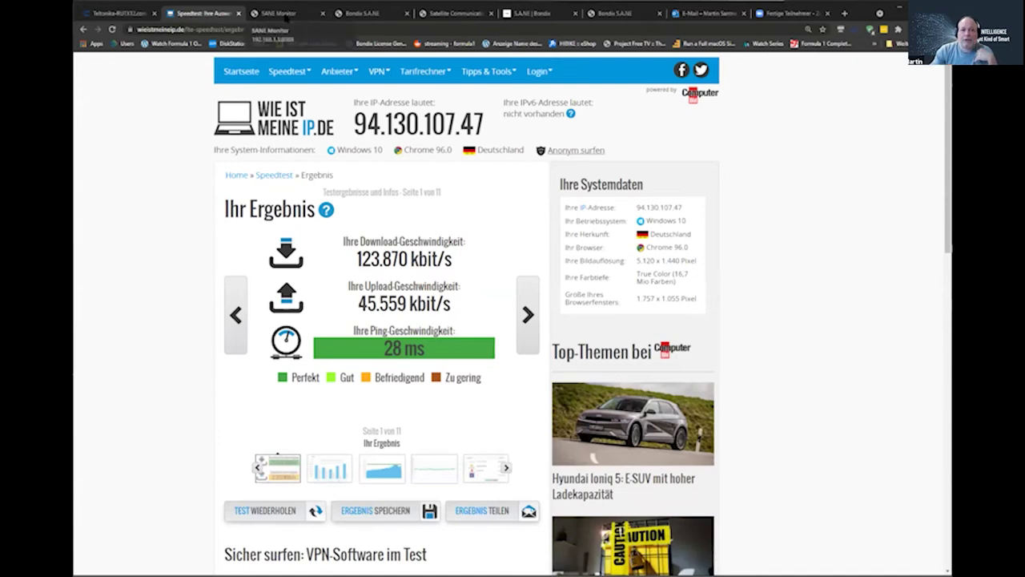
Check the SANE Monitor, and highlight the Server and Backup Server addresses in the router's Bondix Bonding general settings.
click(279, 13)
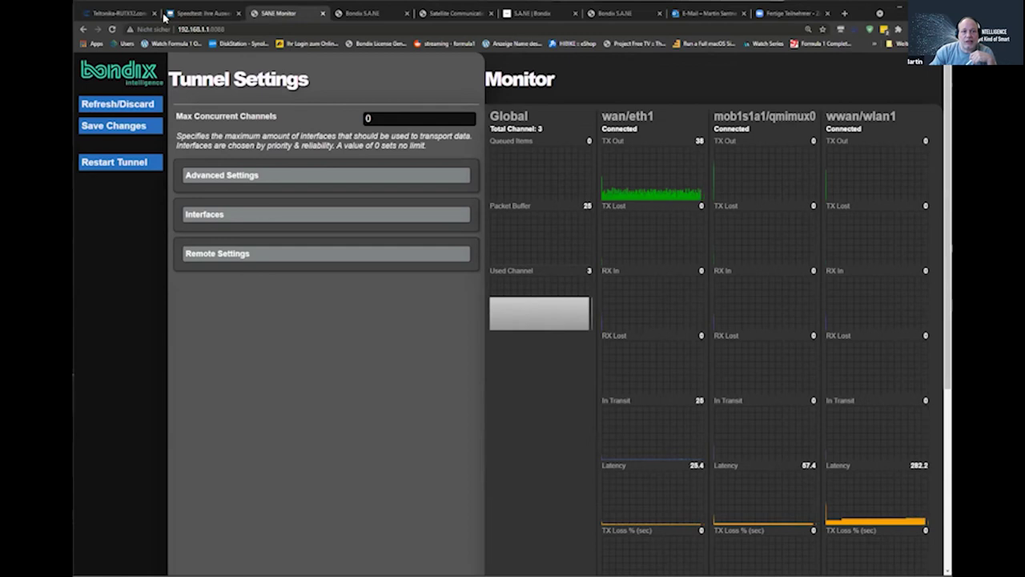
click(122, 14)
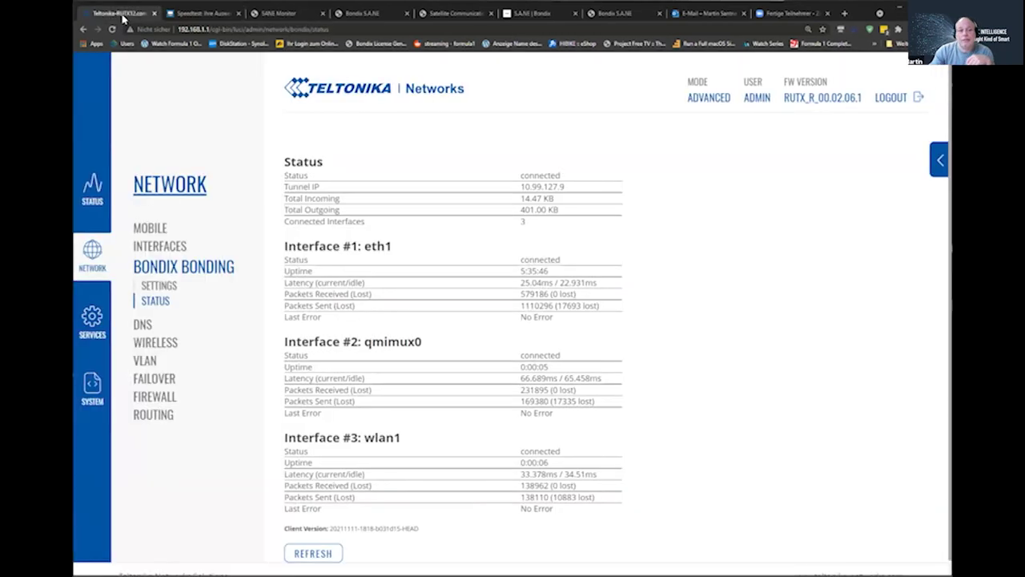
click(149, 287)
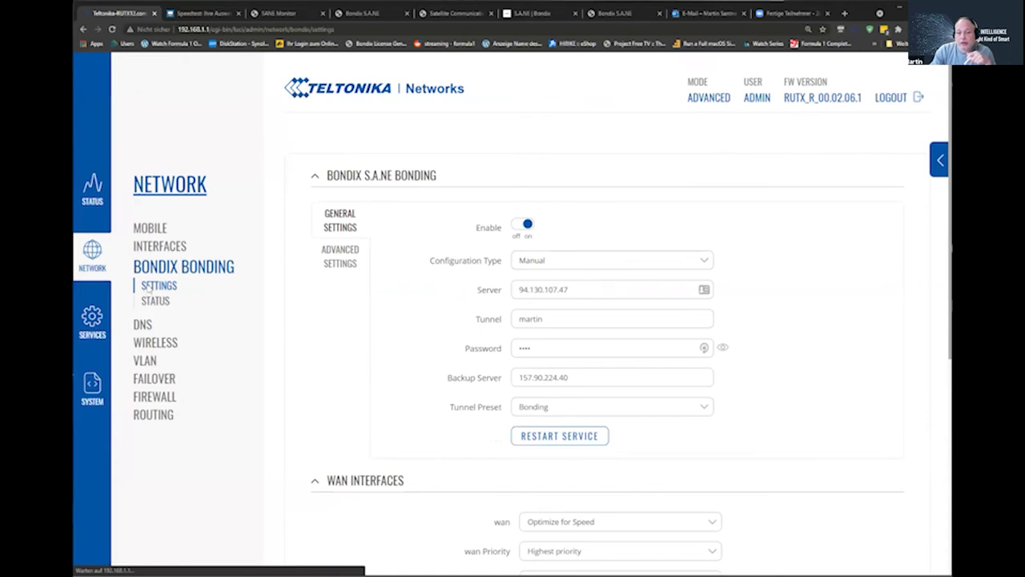
scroll(366, 187, down, 1)
drag(590, 200, 484, 201)
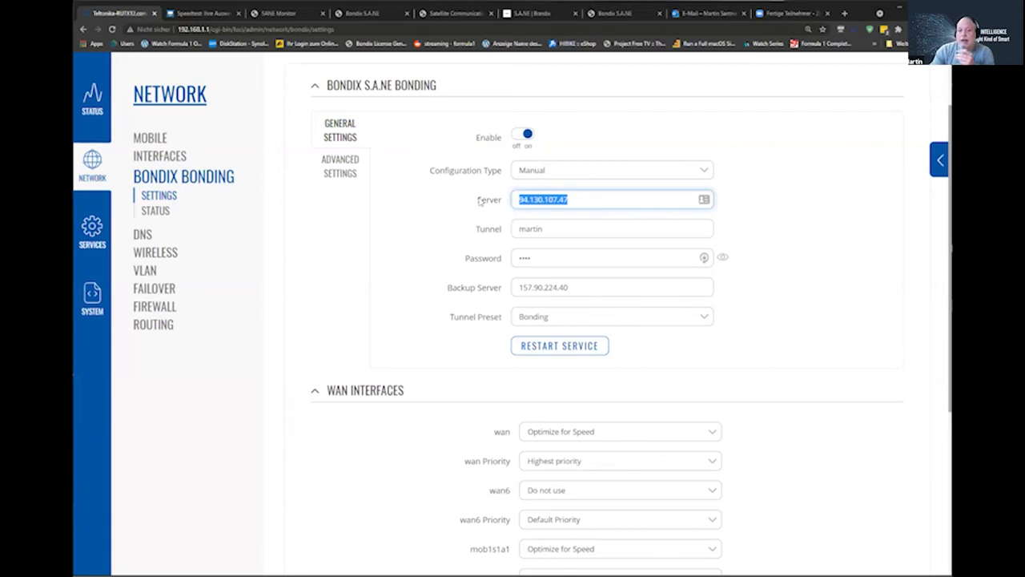
drag(576, 289, 498, 280)
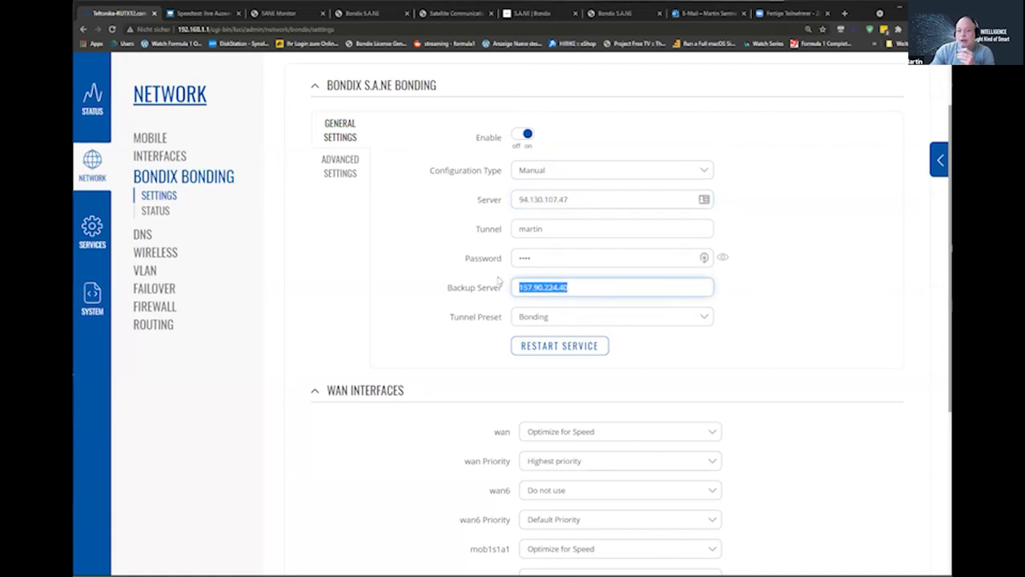